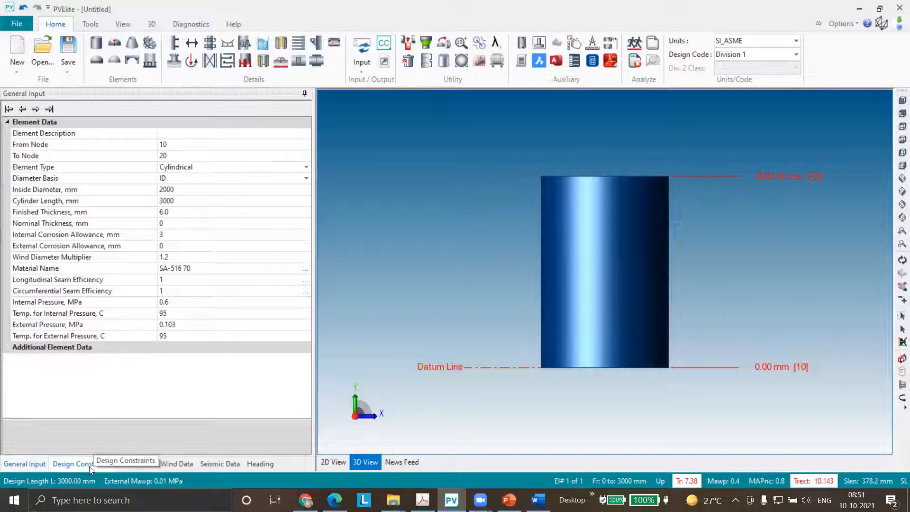
- Compare the vessel's internal pressure in the design constraints with the cylinder's element data
click(89, 464)
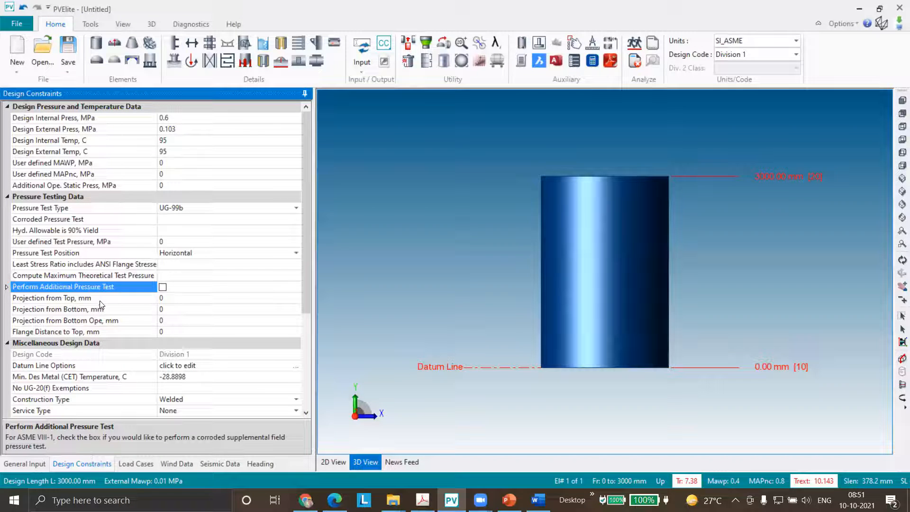
click(167, 118)
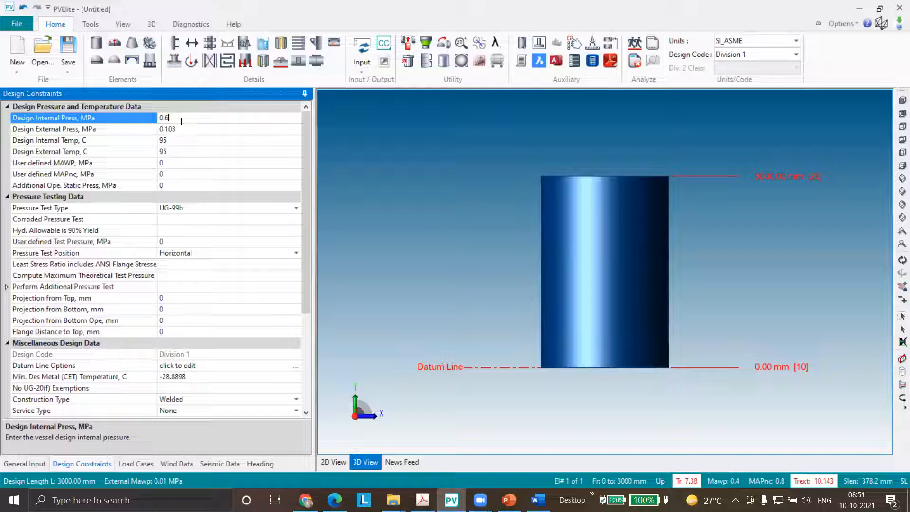
click(21, 464)
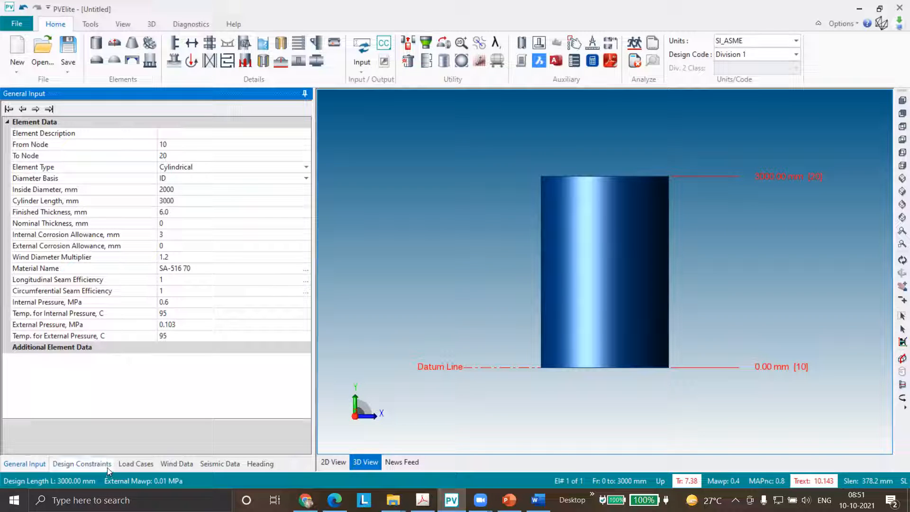
click(95, 464)
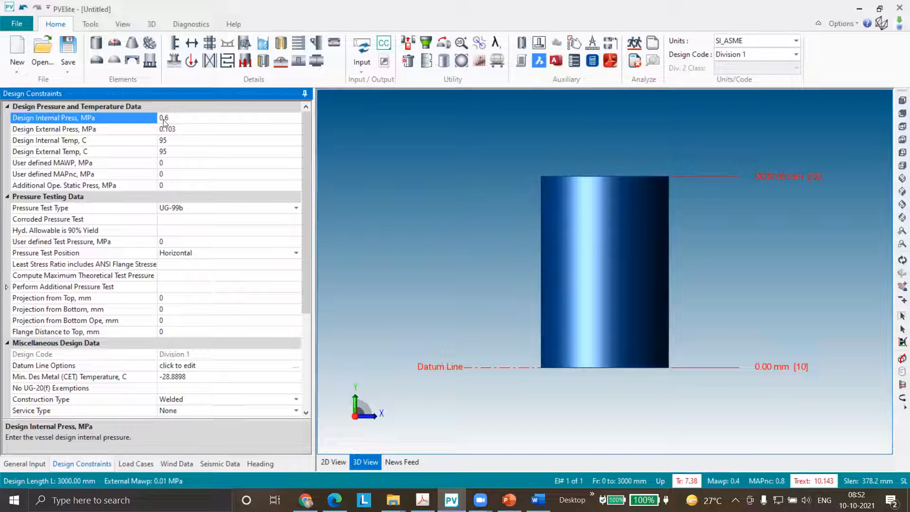
click(502, 194)
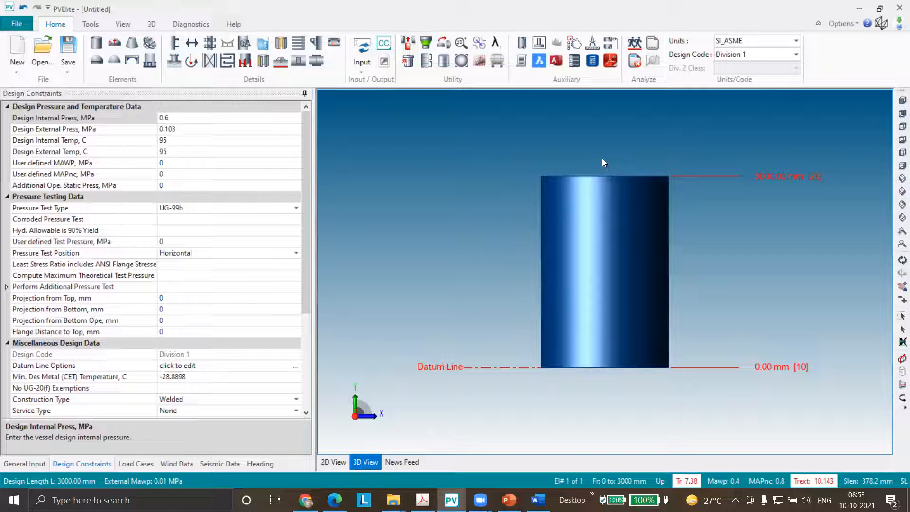
click(177, 118)
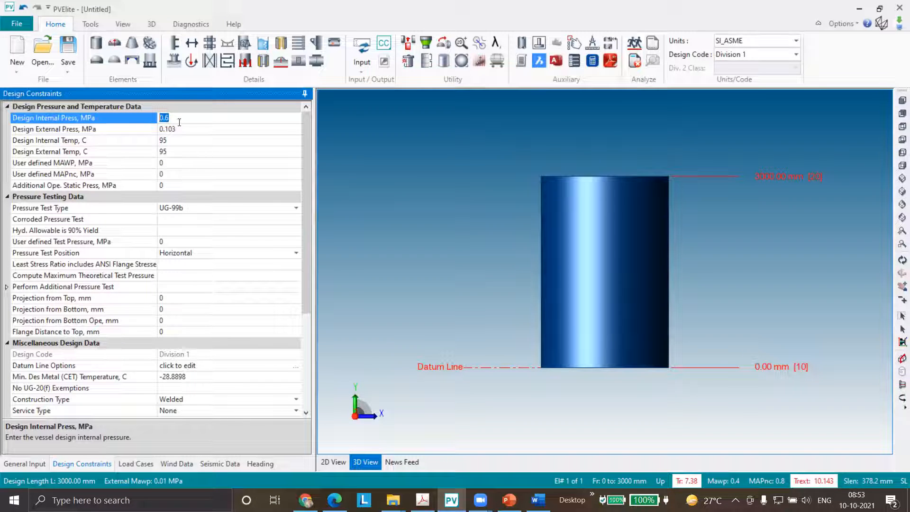
click(686, 208)
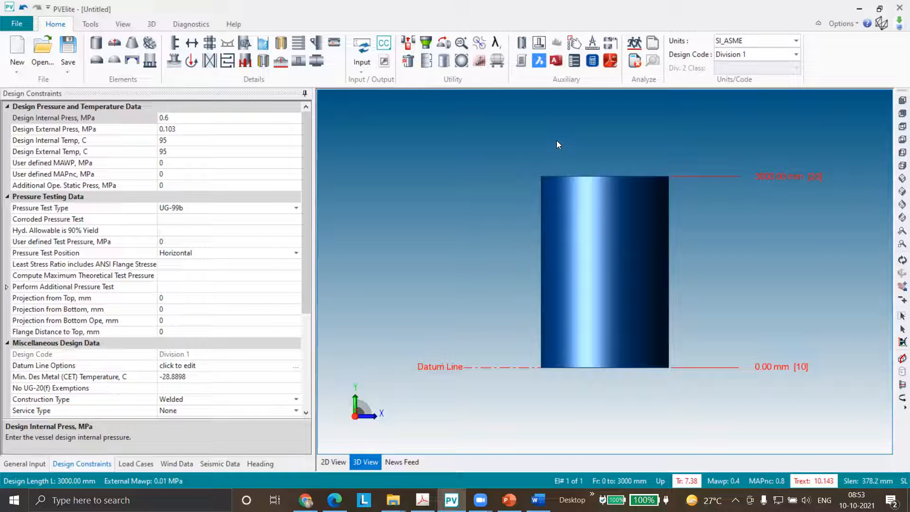
- Add an elliptical head on top of the cylinder and insert a second elliptical head before the cylinder
click(17, 464)
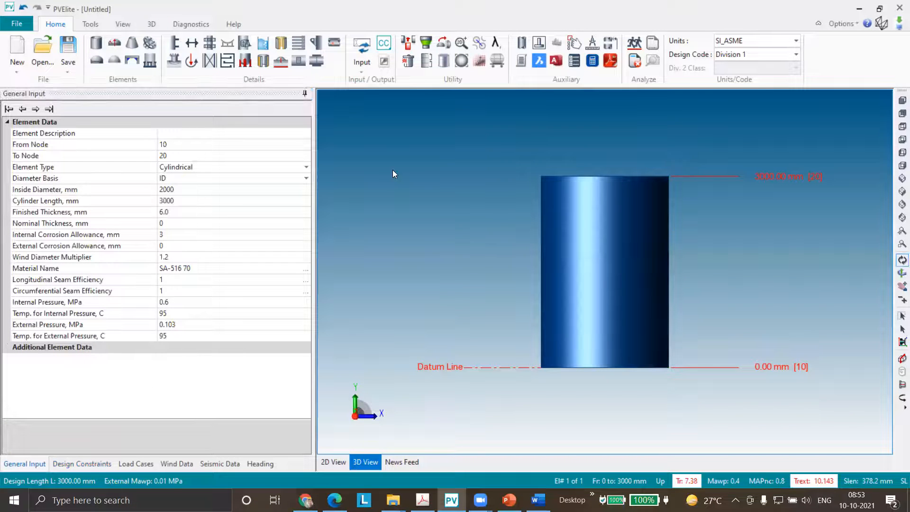
click(97, 60)
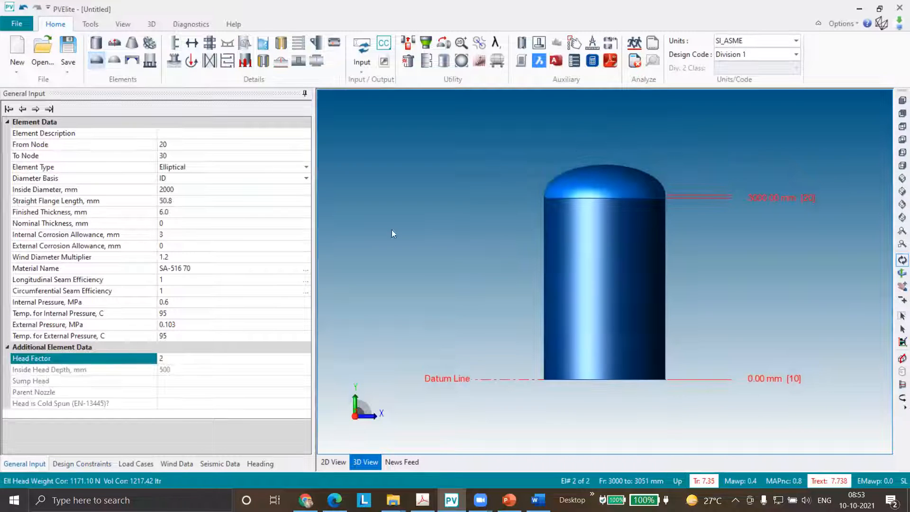
click(569, 291)
click(407, 43)
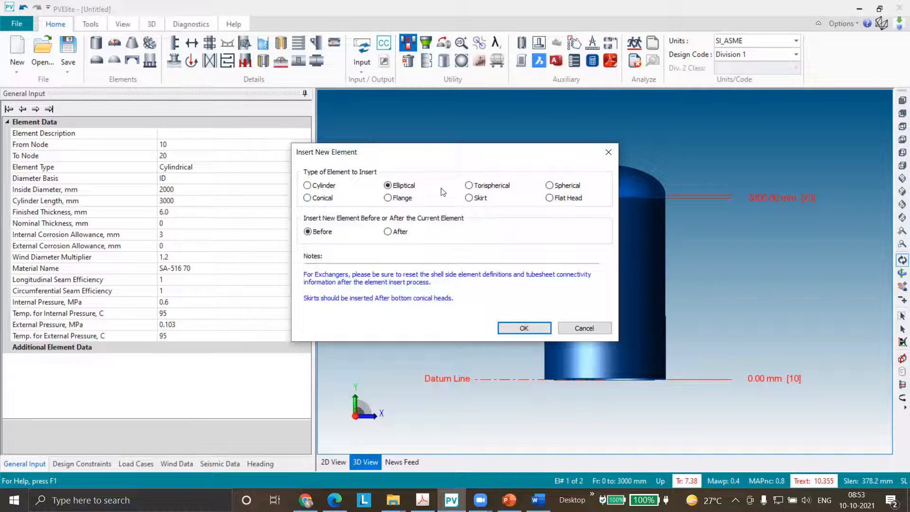
click(522, 328)
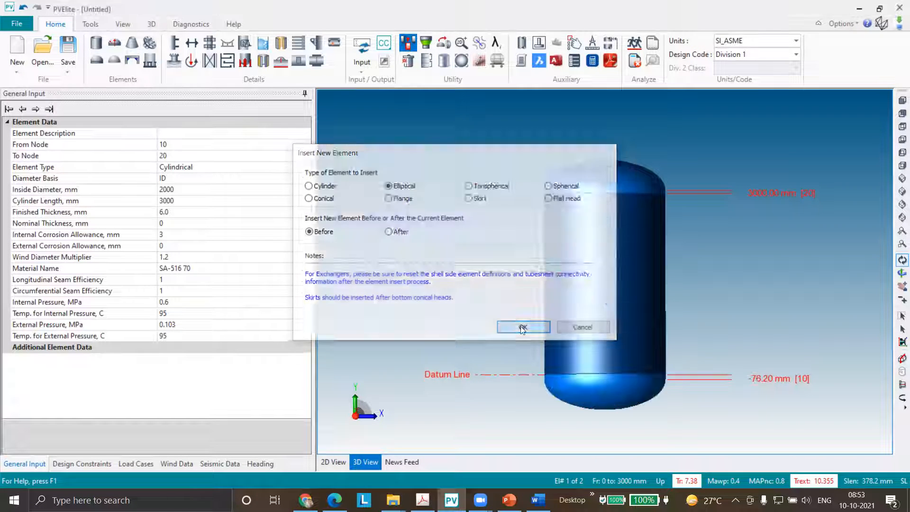
- Set the cylindrical shell's internal pressure to 0.2 MPa in its element data
click(622, 305)
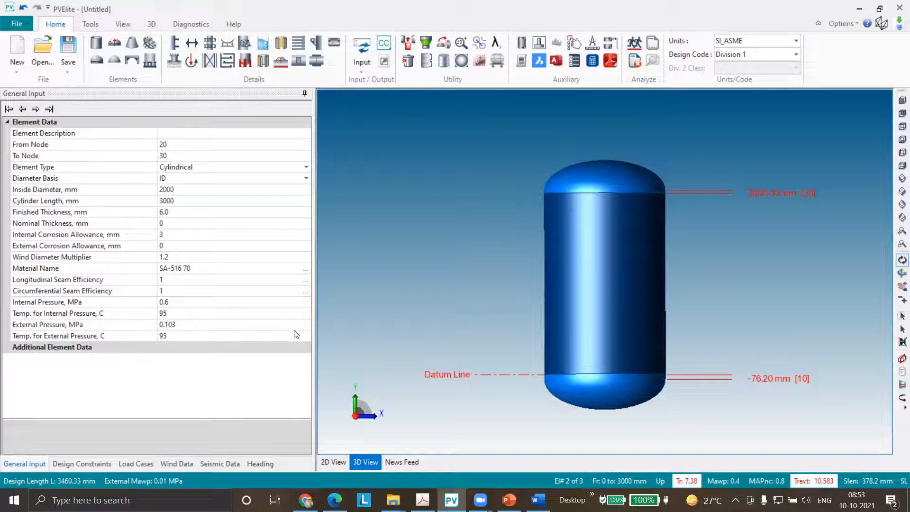
click(173, 302)
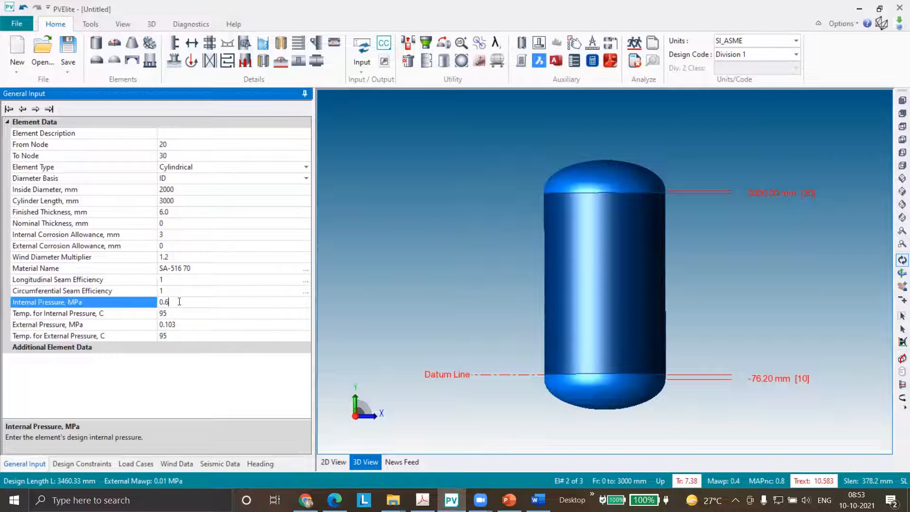
double_click(173, 302)
text(0.2)
key(Return)
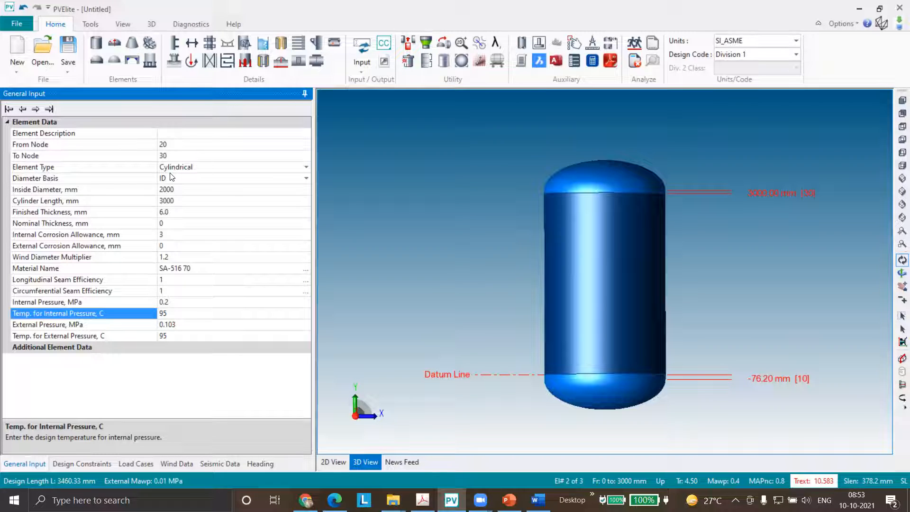
- Check the vessel's design internal pressure and the internal pressures of both elliptical heads
click(78, 463)
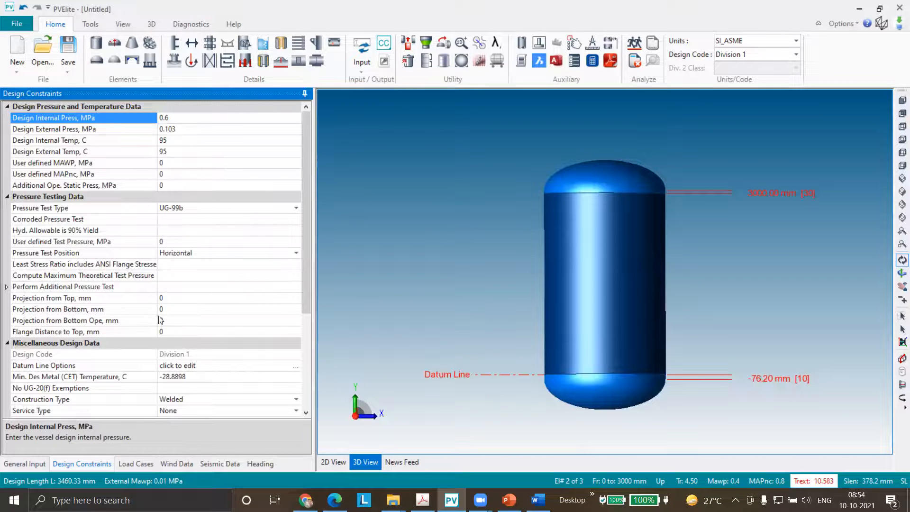
click(37, 464)
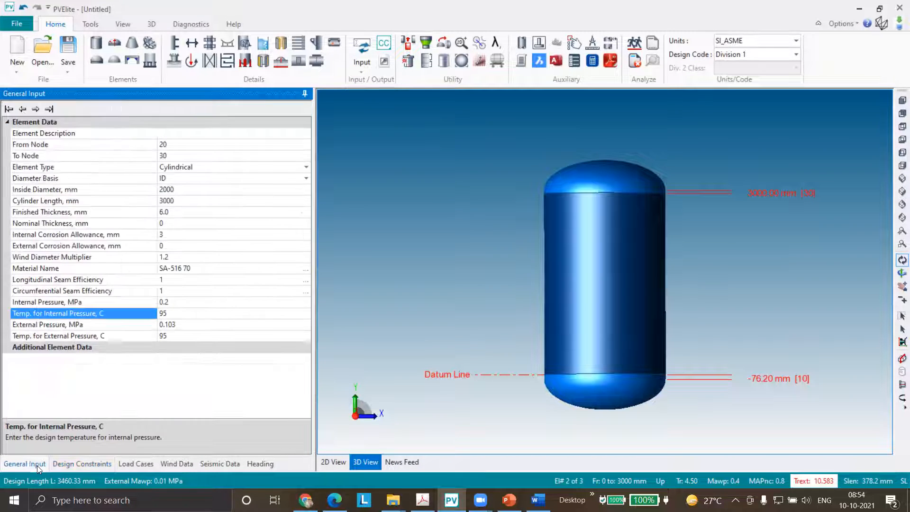
click(23, 110)
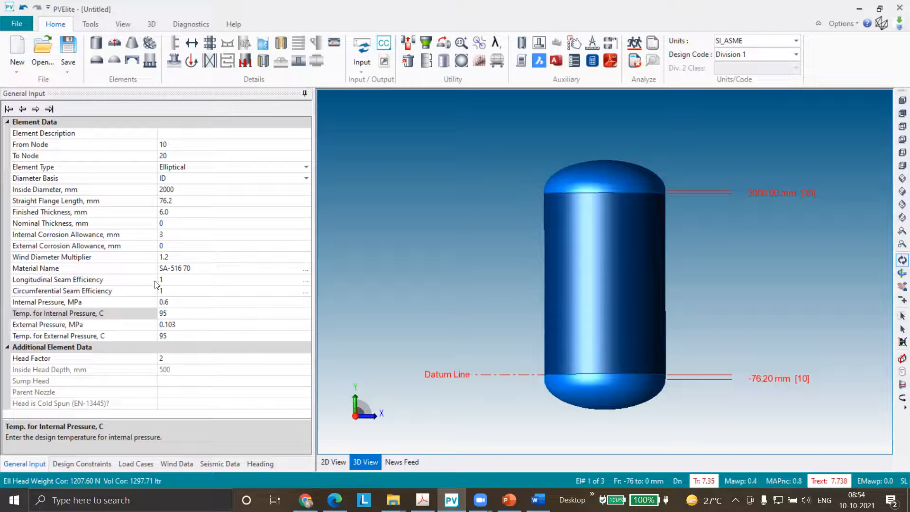
click(35, 109)
click(36, 109)
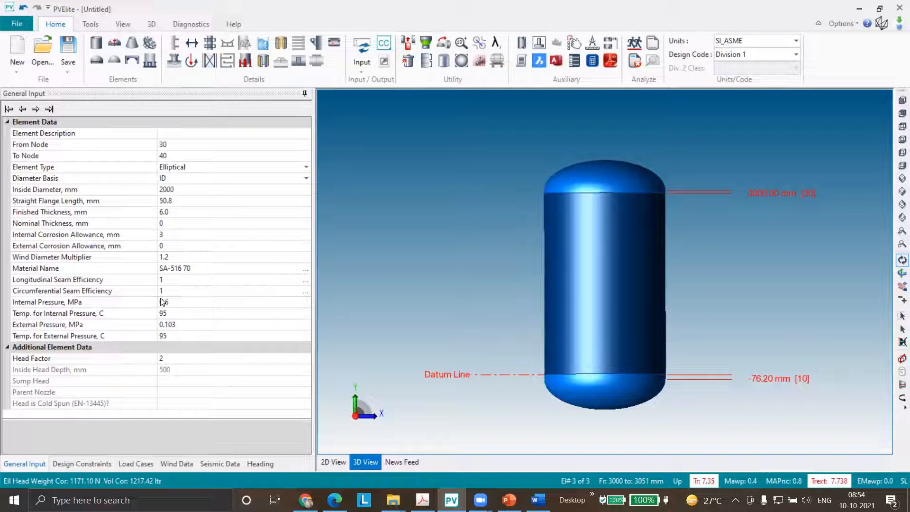
- Set the vessel's design internal pressure to 0.2 MPa in the design constraints and update the model with it
click(97, 463)
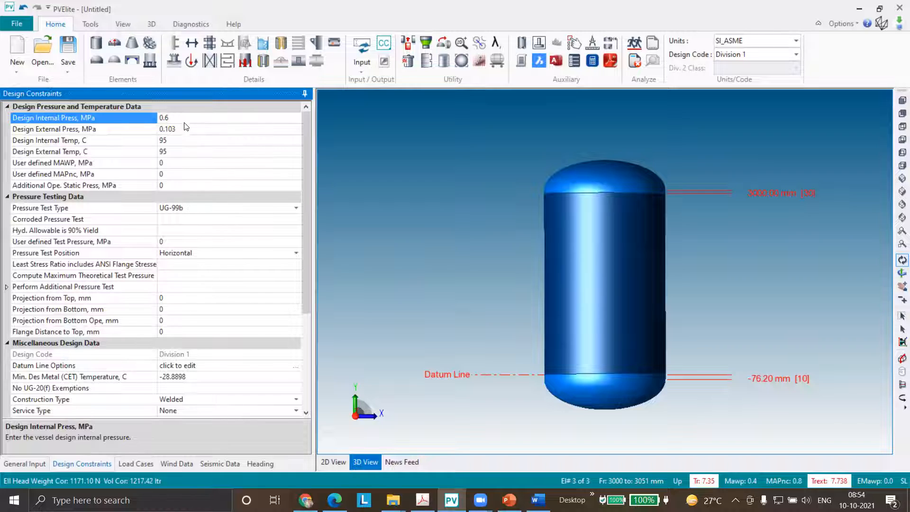
drag(181, 119, 143, 118)
text(0.2)
key(Return)
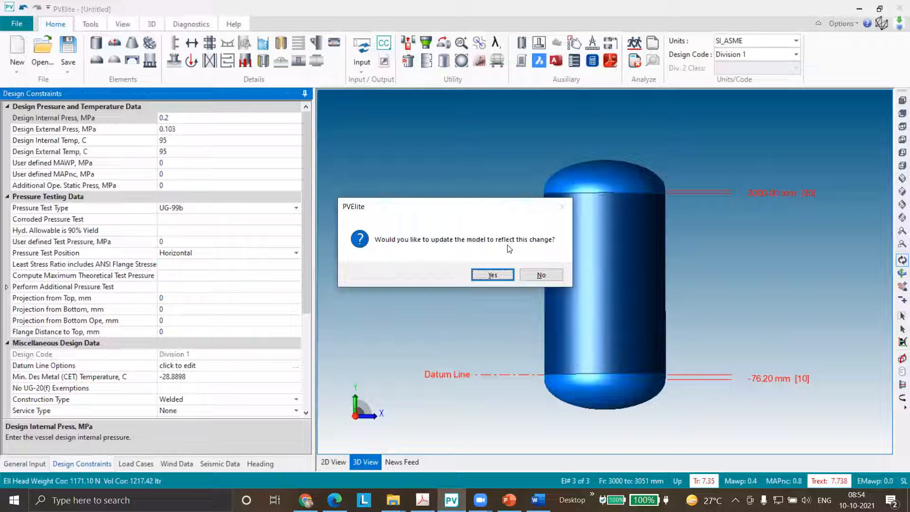
click(491, 275)
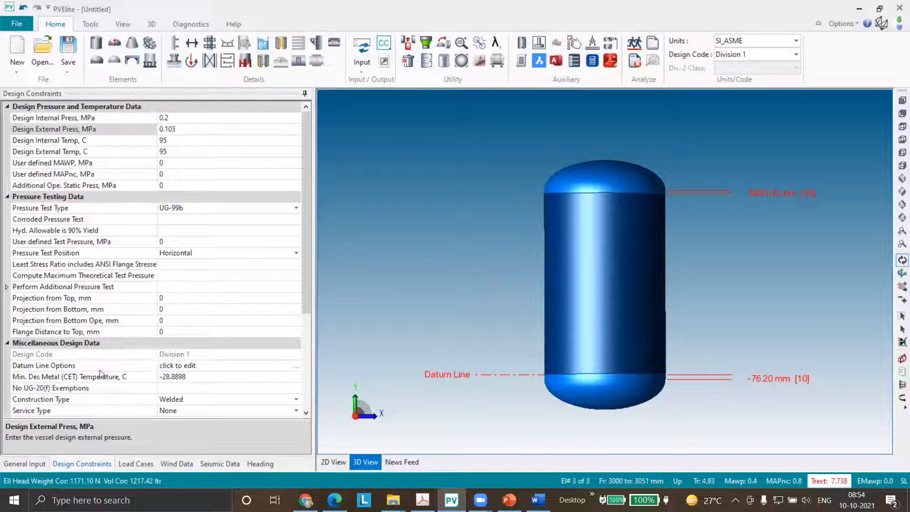
- Compare the top elliptical head's internal pressure with the value in the design constraints
click(32, 465)
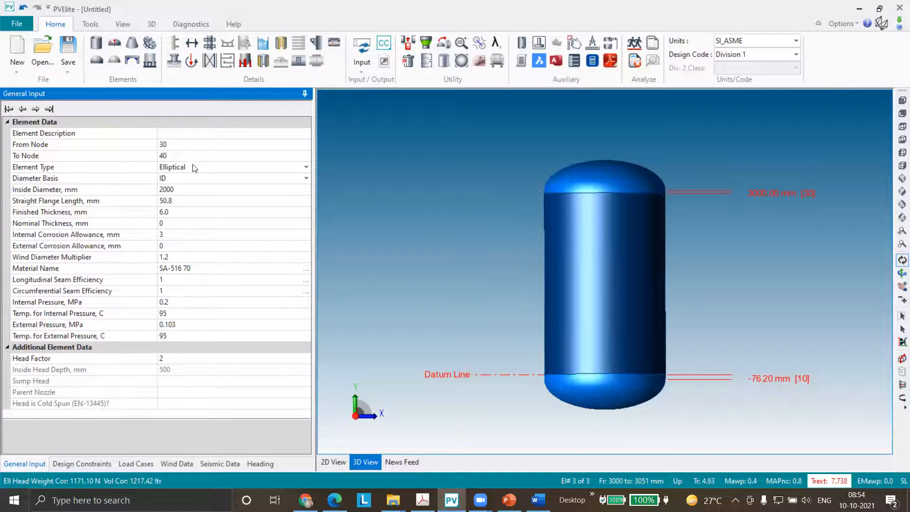
click(623, 160)
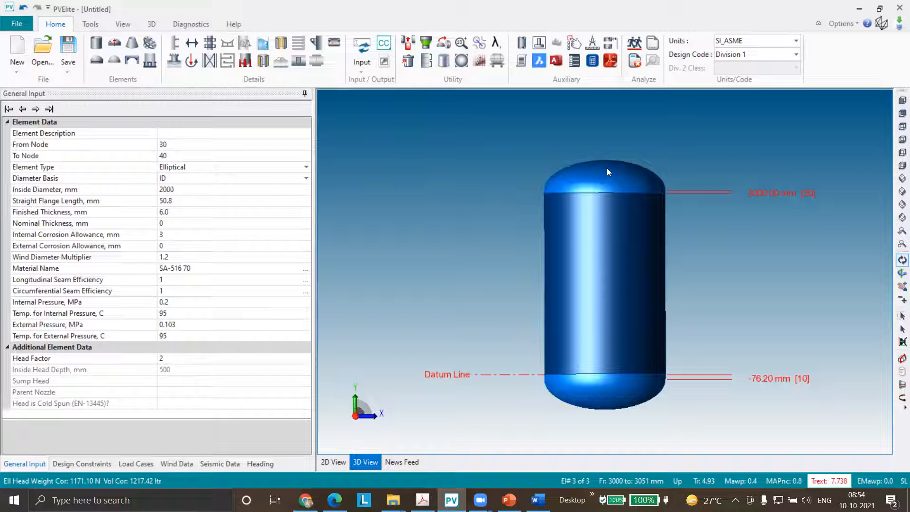
click(166, 302)
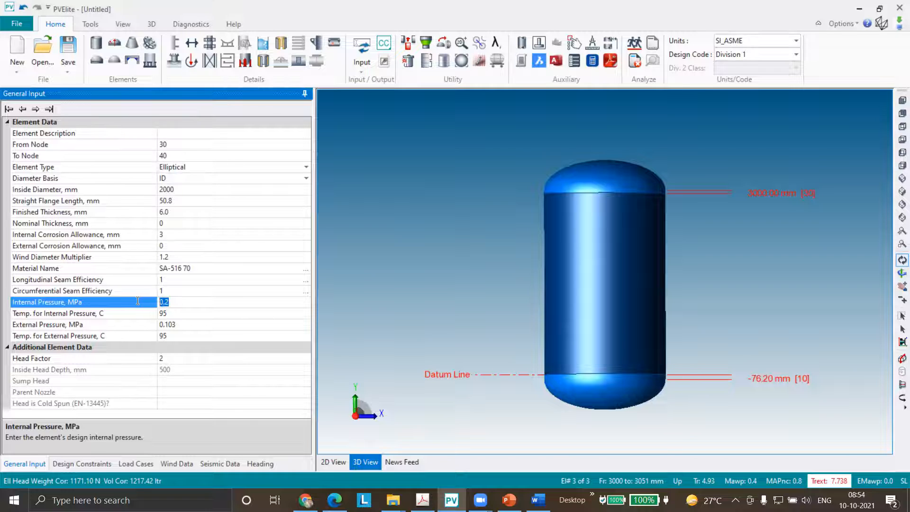
click(677, 374)
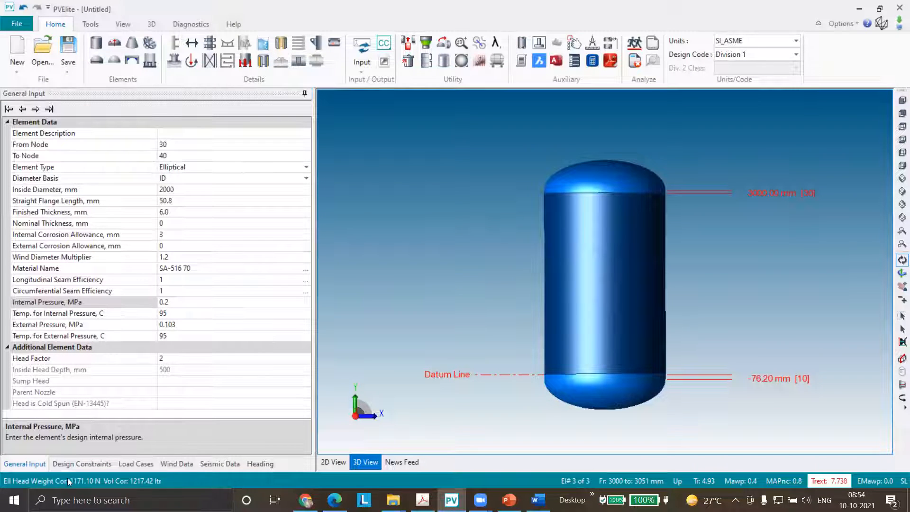
click(82, 464)
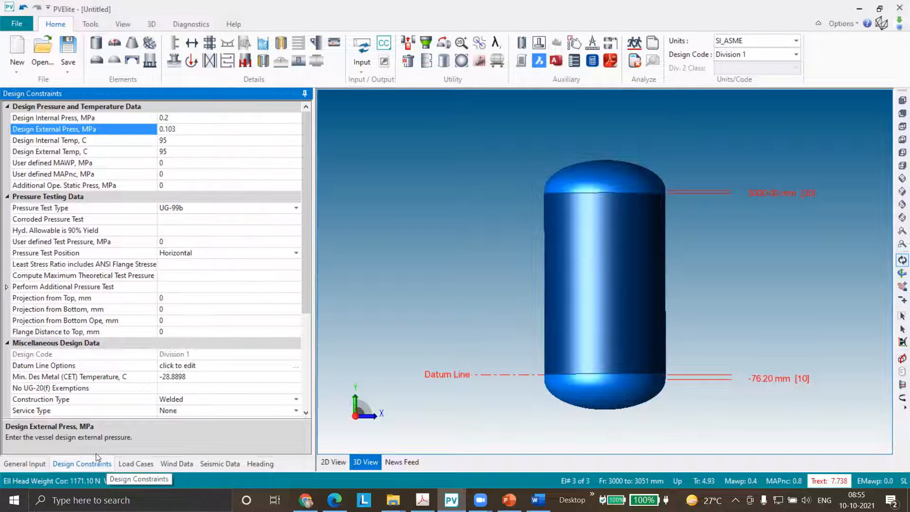
click(563, 297)
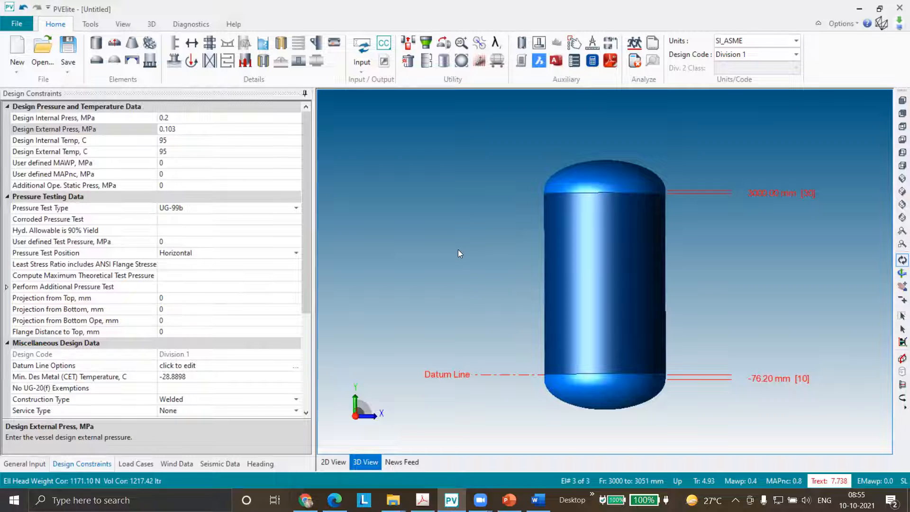
- Examine the user-defined MAWP, user-defined MAPnc and additional operating static pressure settings in the design constraints
click(170, 165)
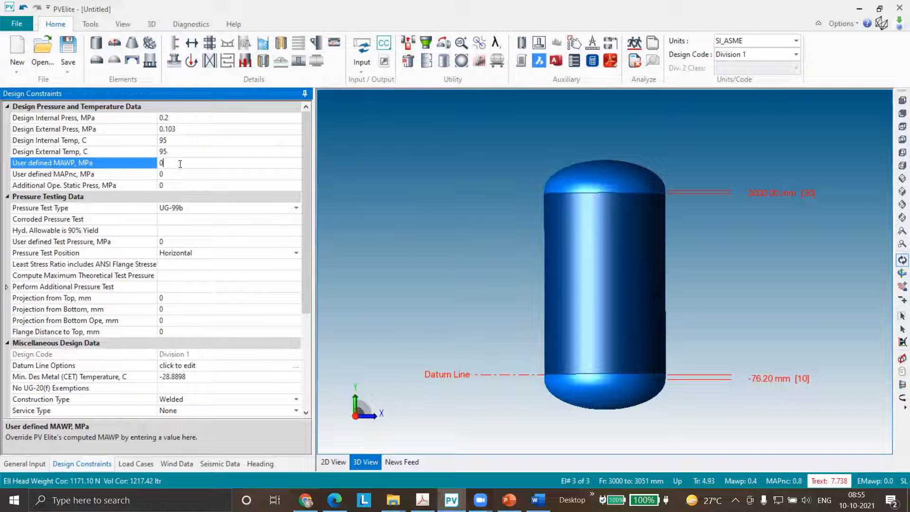
drag(169, 163, 144, 162)
click(419, 153)
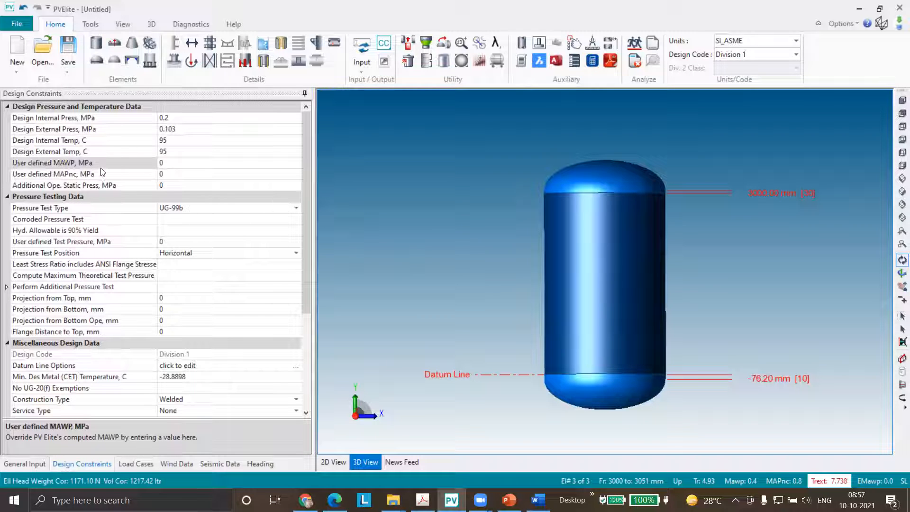
click(173, 165)
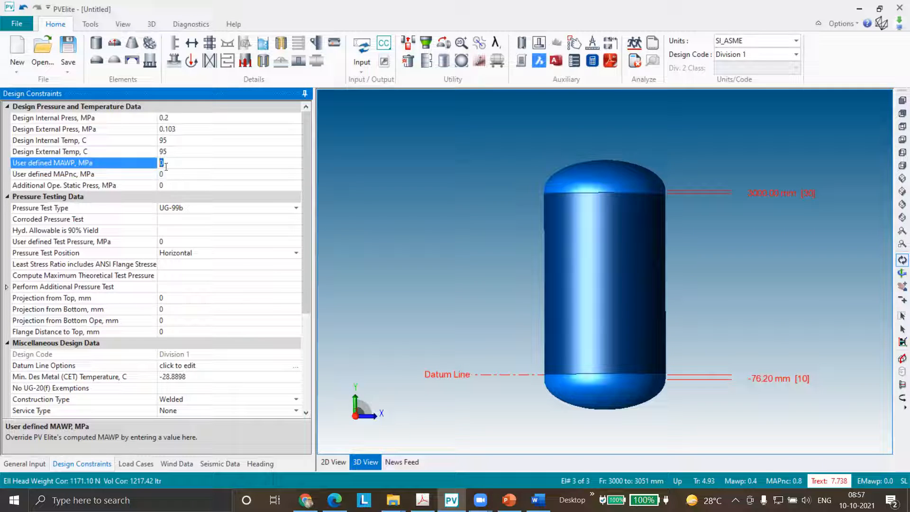
click(438, 211)
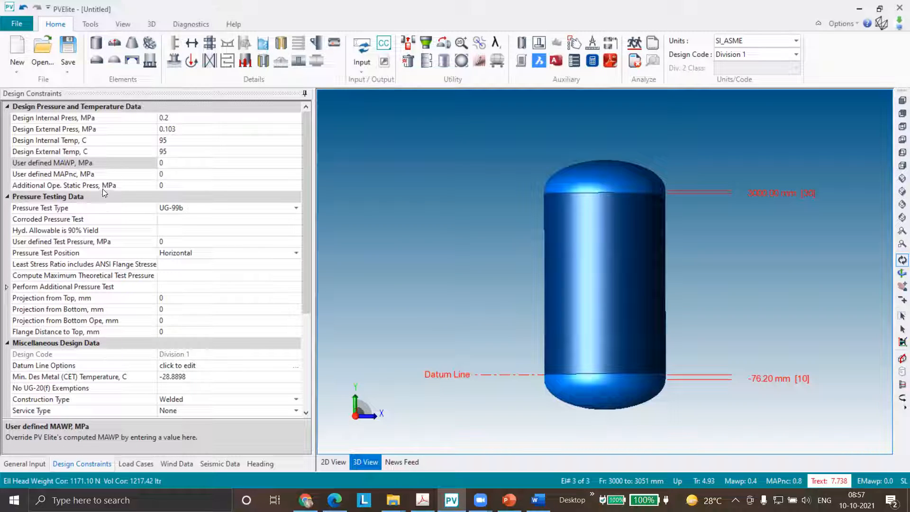
click(170, 164)
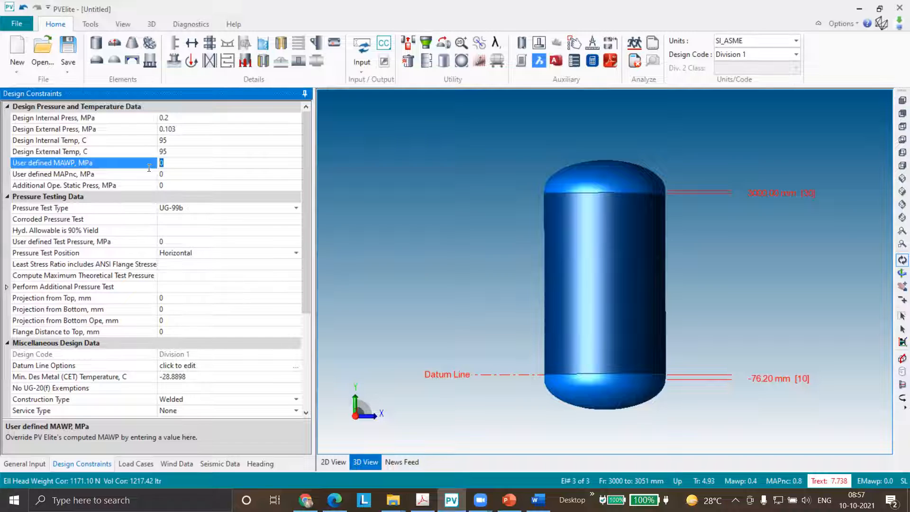
click(572, 247)
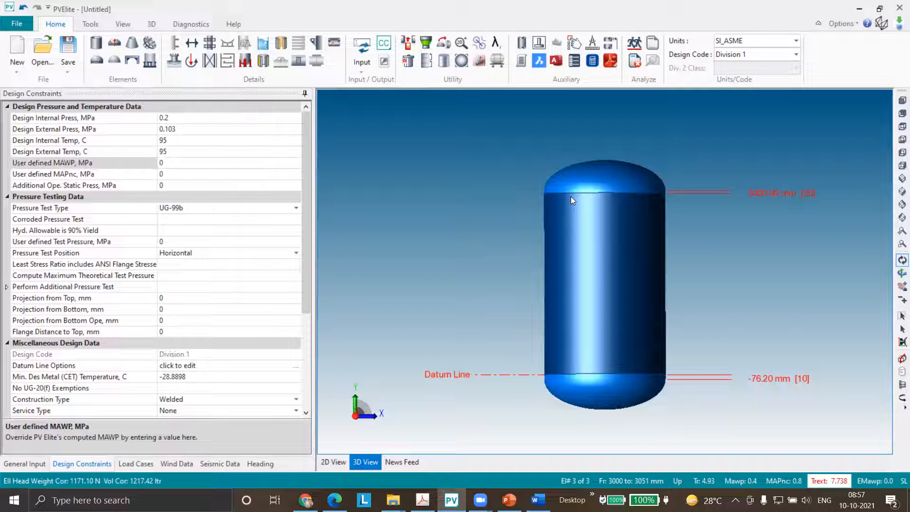
click(86, 176)
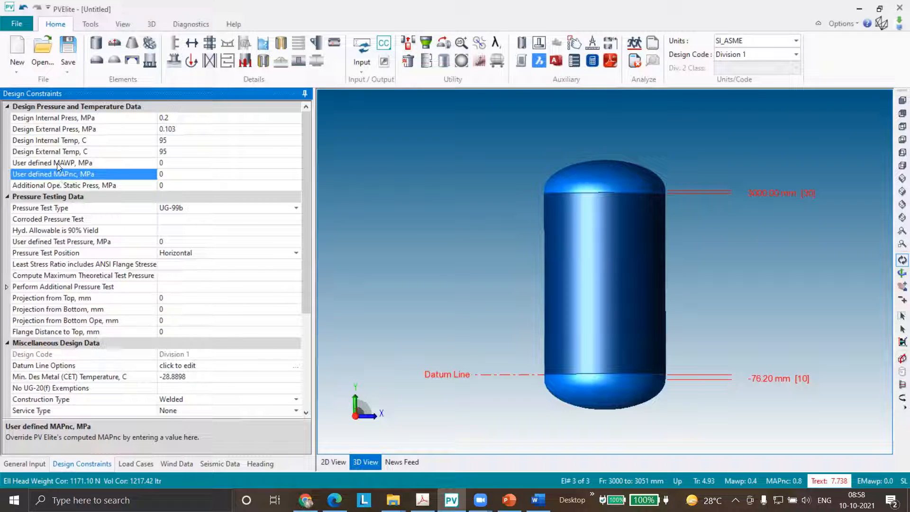
click(168, 187)
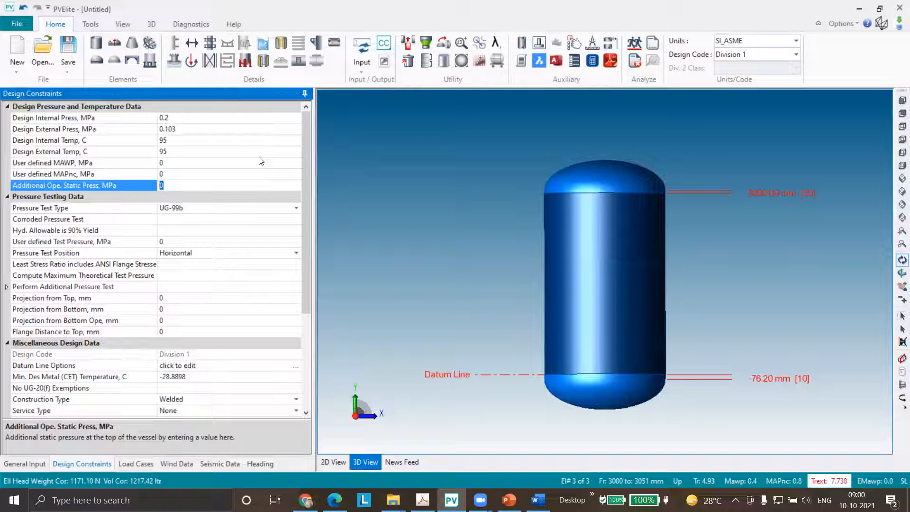
- Inspect the additional operating static pressure setting and the liquid density and height inputs for the top elliptical head
click(764, 333)
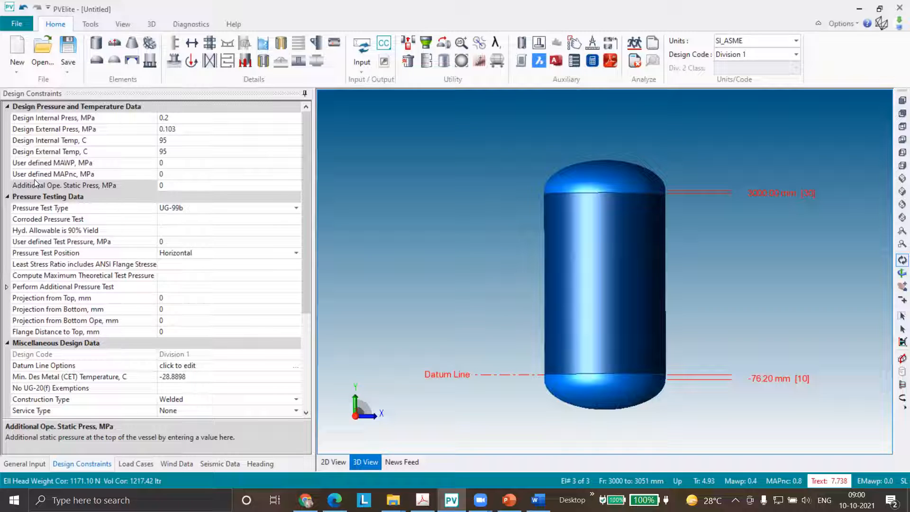
click(177, 185)
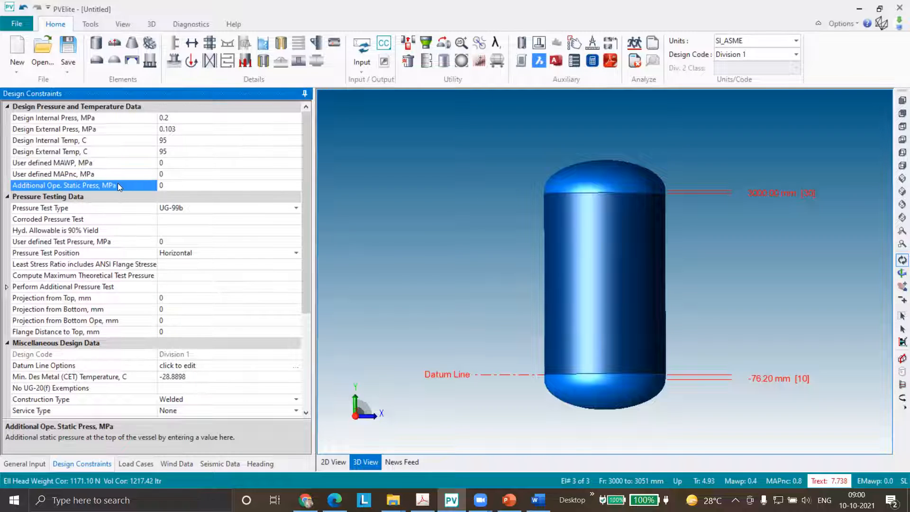
click(263, 44)
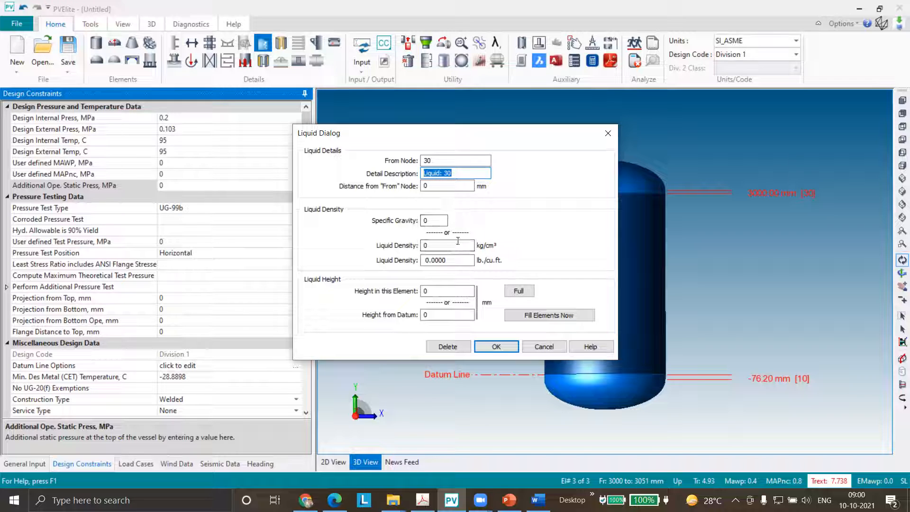
click(607, 133)
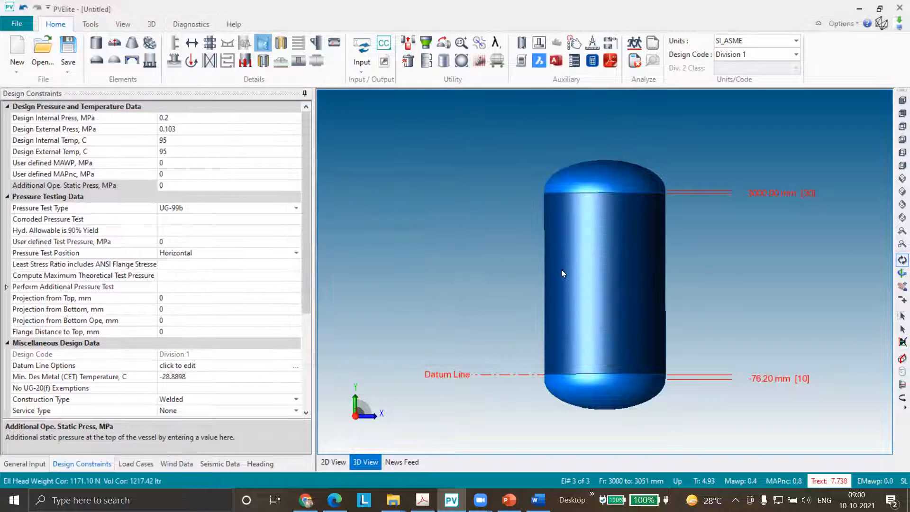
- Examine the additional operating static pressure entry in the vessel's design pressure and temperature data
click(166, 185)
drag(166, 185, 157, 186)
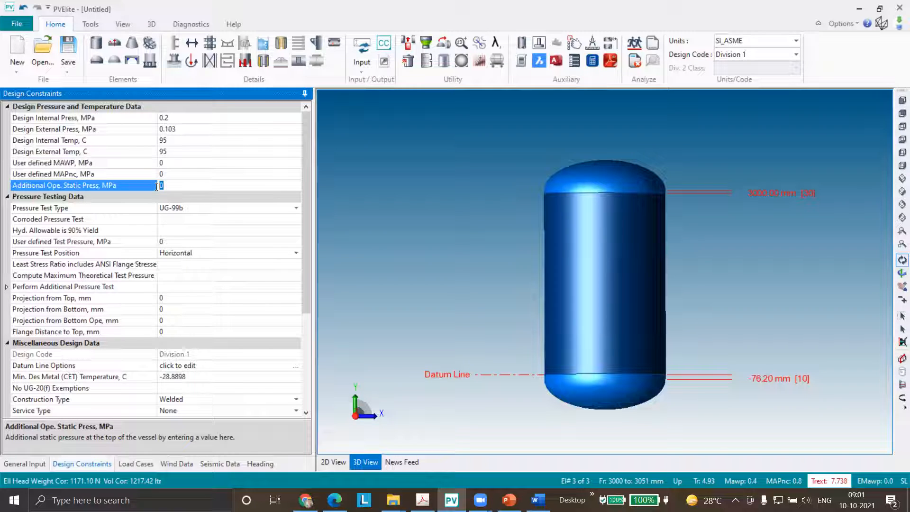
click(651, 245)
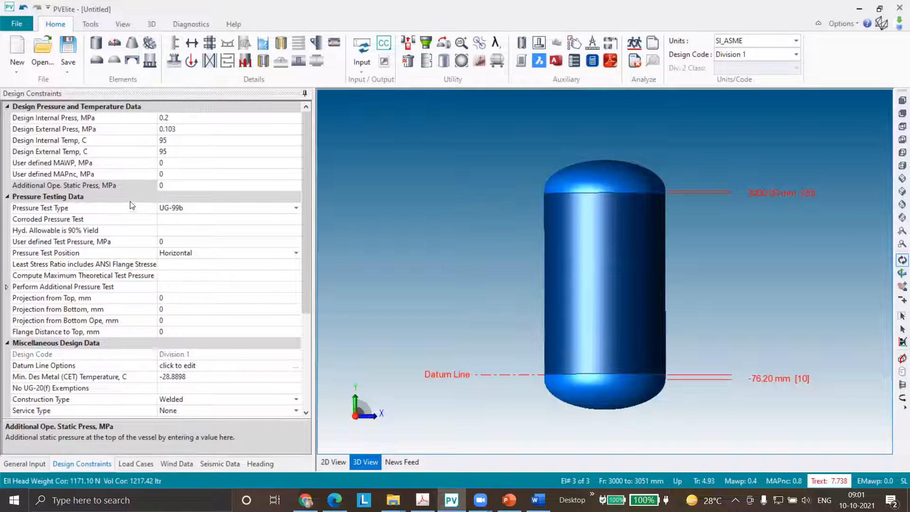
click(178, 186)
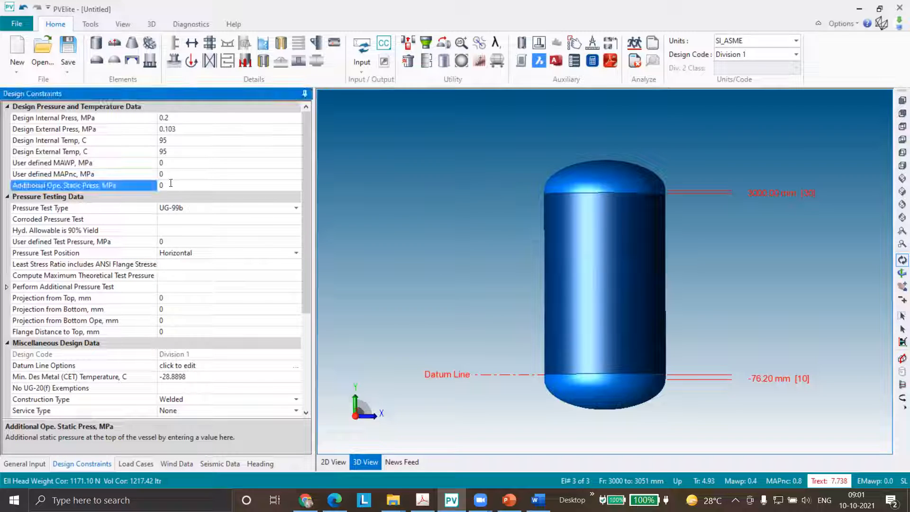
click(170, 185)
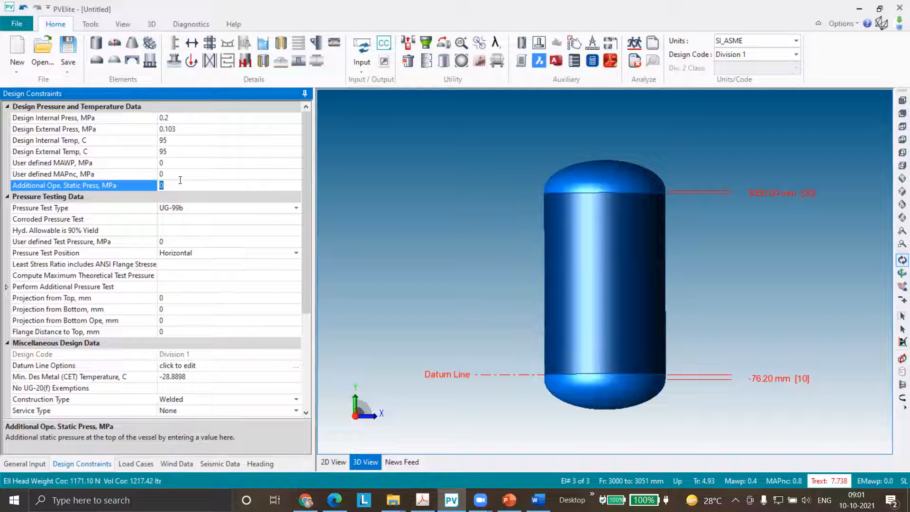
click(532, 269)
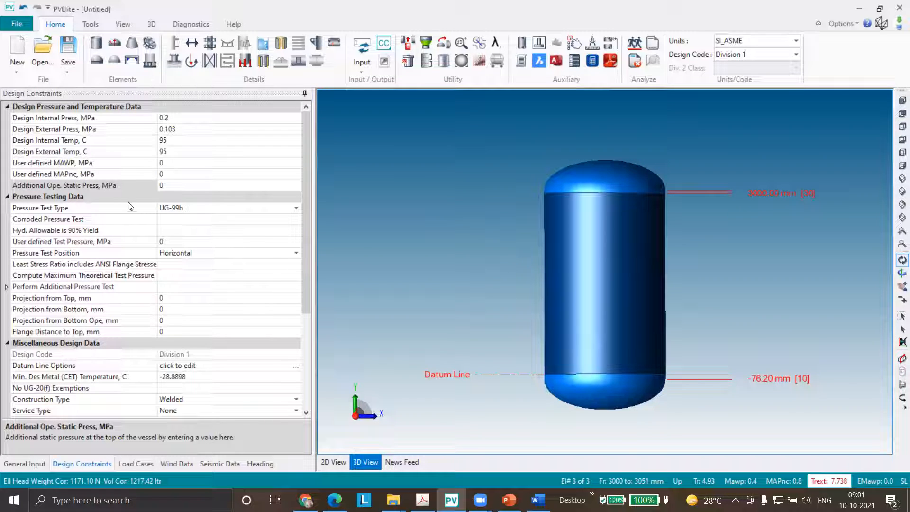
click(171, 185)
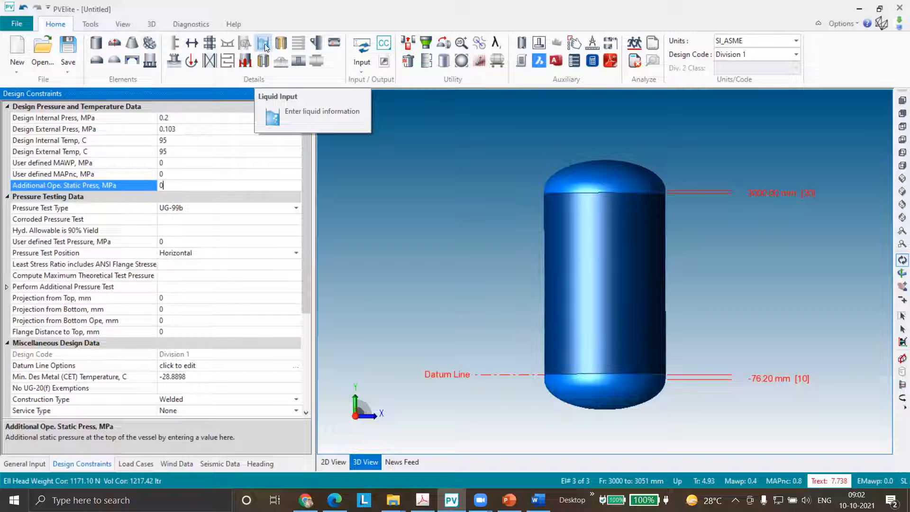
click(170, 184)
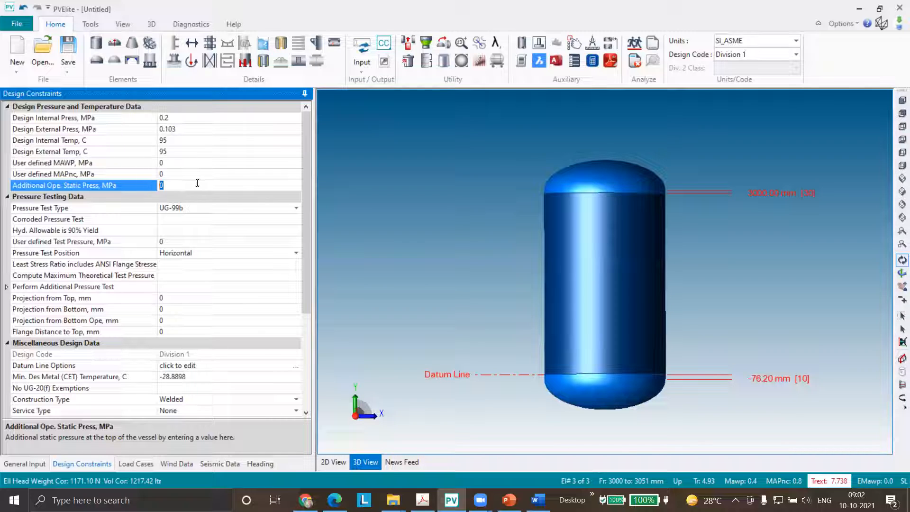
click(697, 206)
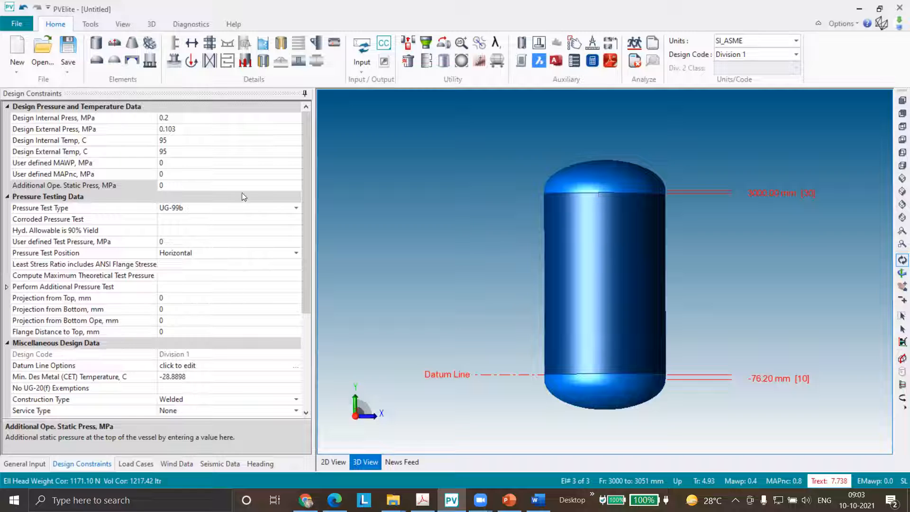
- Review the liquid details for node 30 and compare their purpose with the additional operating static pressure setting
click(263, 43)
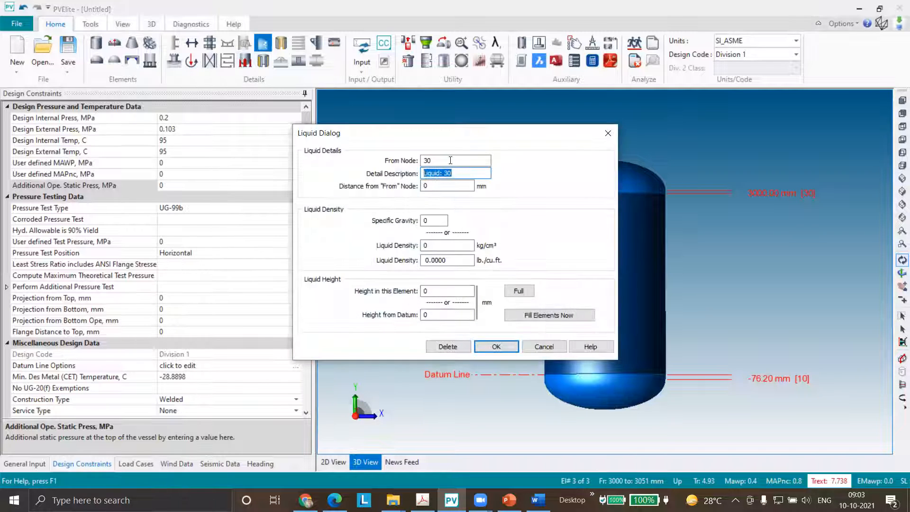
click(607, 133)
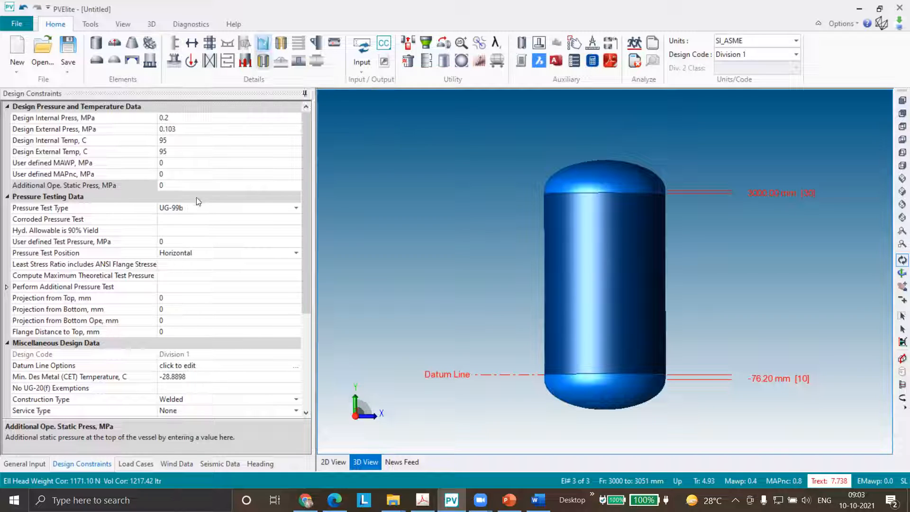
click(140, 187)
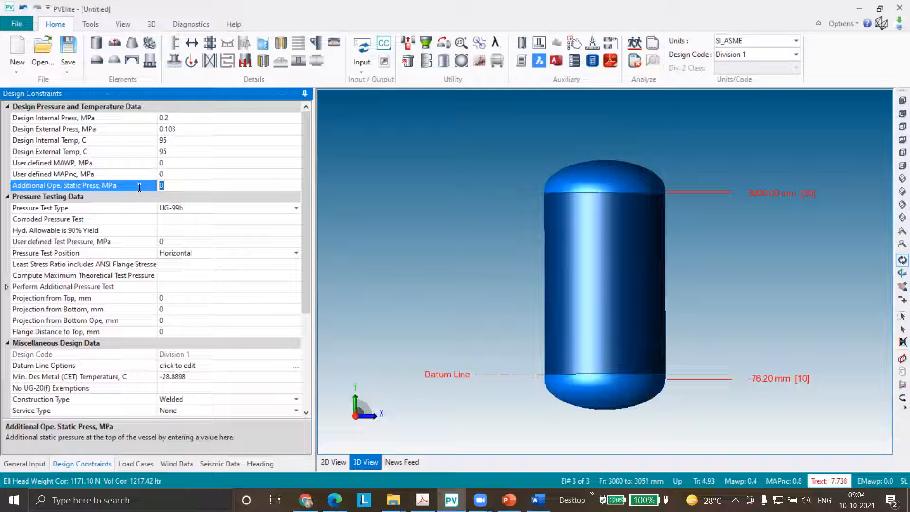
click(218, 183)
click(432, 244)
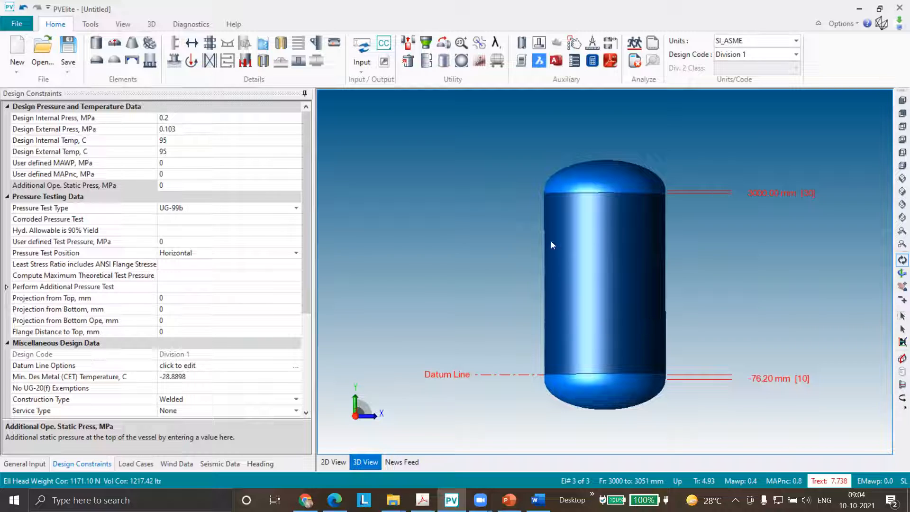
- Flip the whole model's orientation from vertical to horizontal without saving the file
click(436, 43)
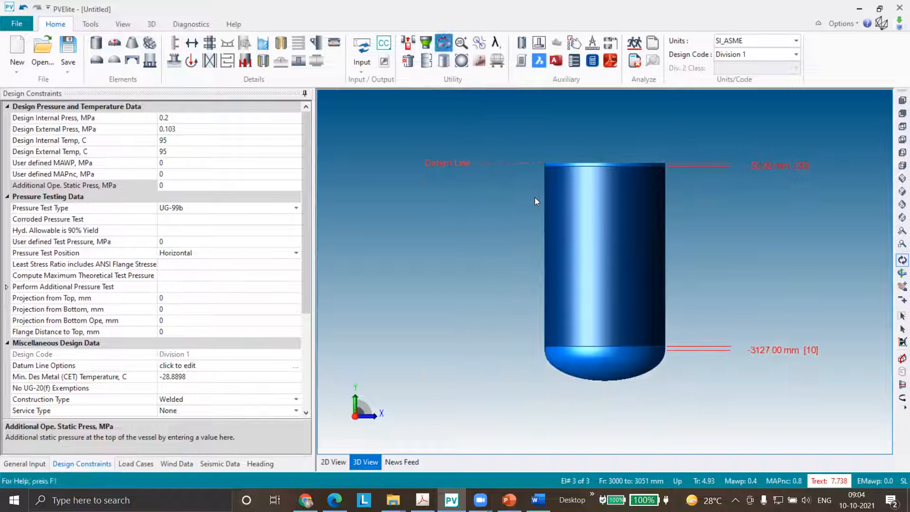
click(447, 43)
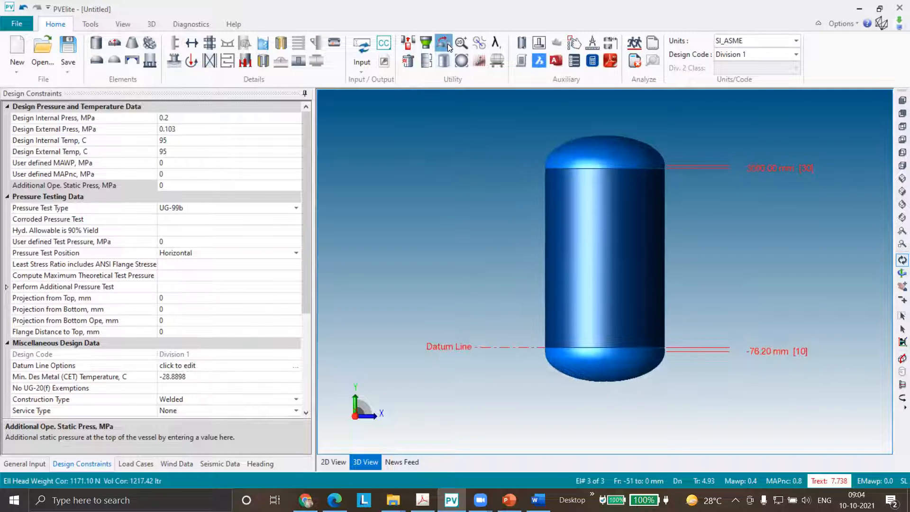
click(97, 29)
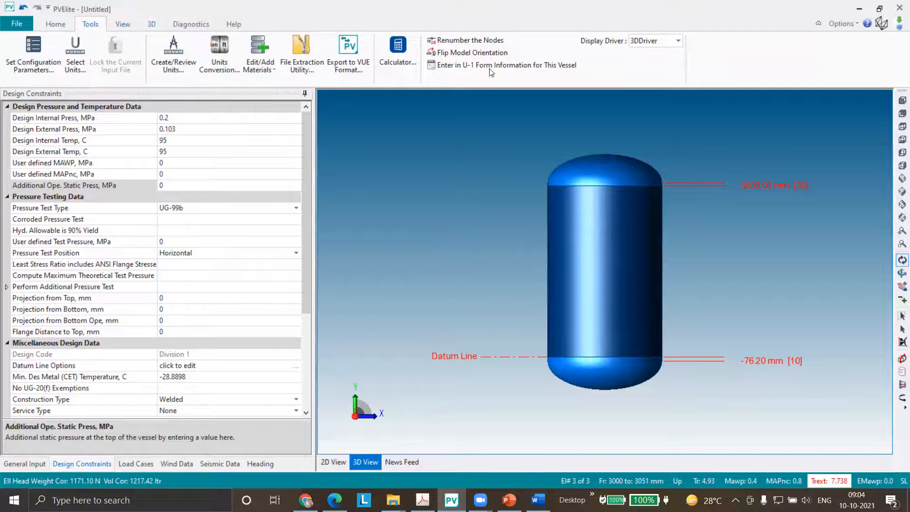
click(469, 52)
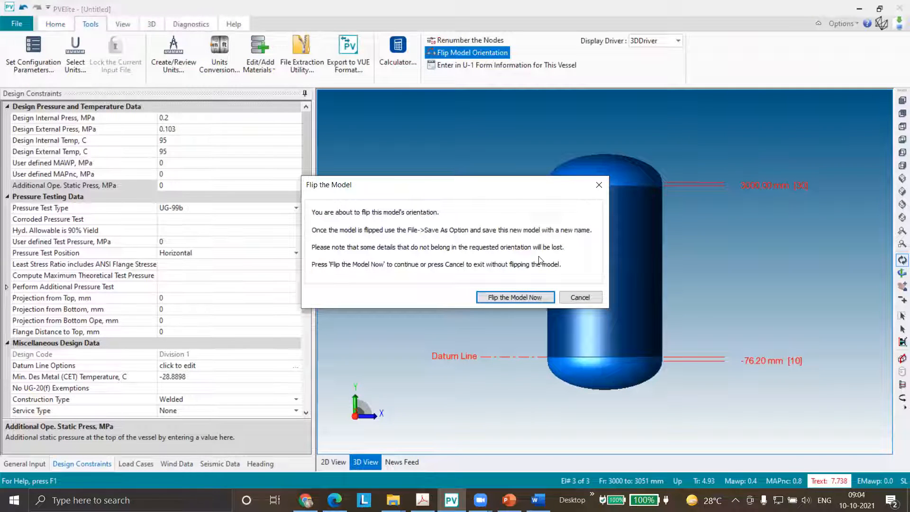
click(527, 298)
scroll(630, 339, up, 2)
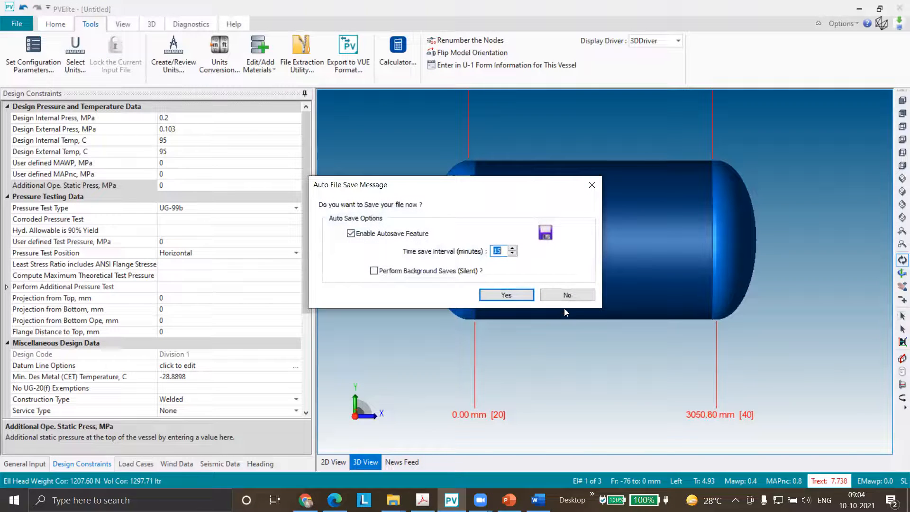
click(564, 294)
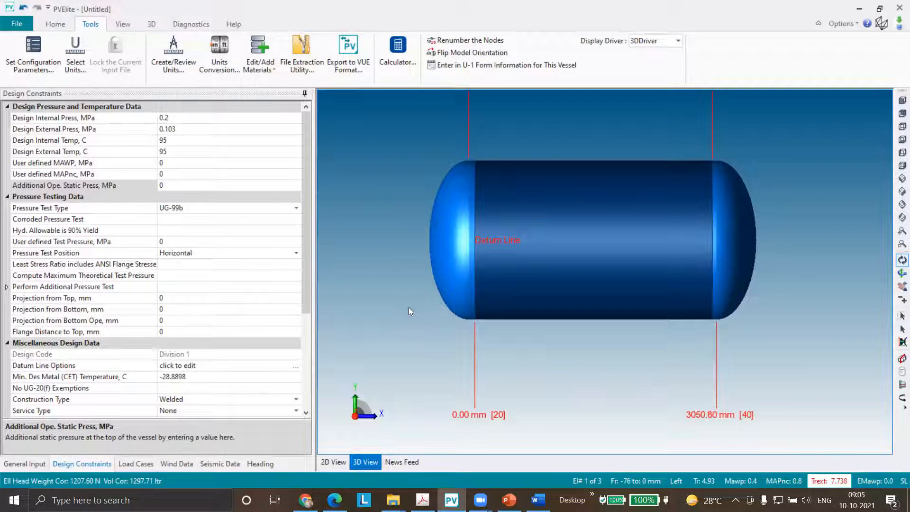
- Examine the additional operating static pressure setting for the horizontal vessel
click(159, 185)
click(157, 186)
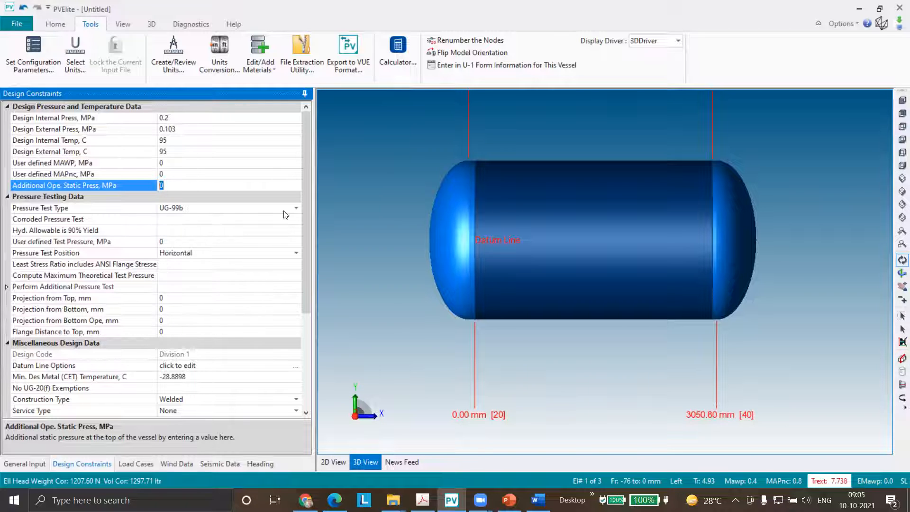
click(406, 239)
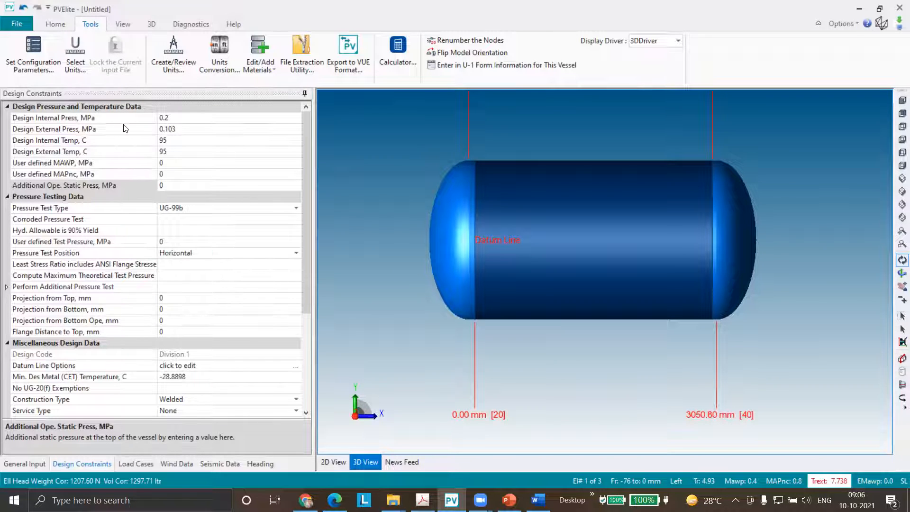
- Open the online help for the additional operating static pressure, read its description in the browser, and return to PVElite
click(56, 23)
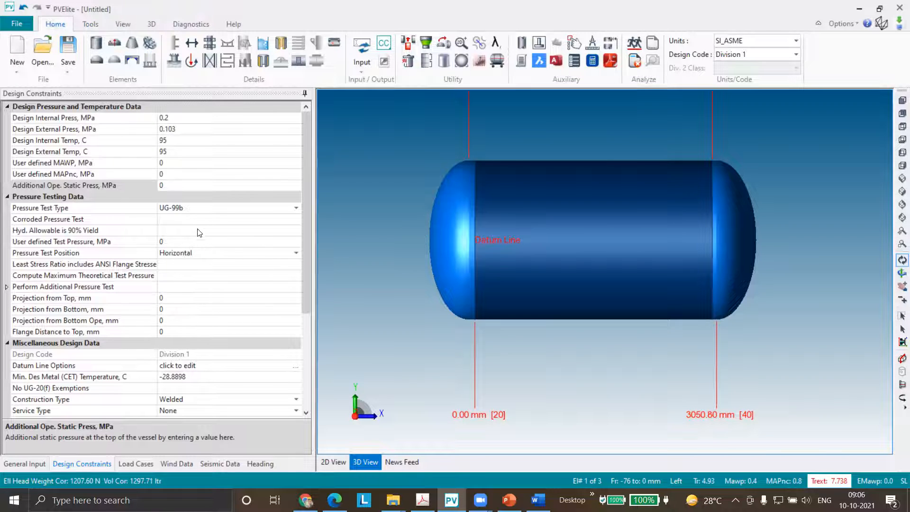
click(180, 185)
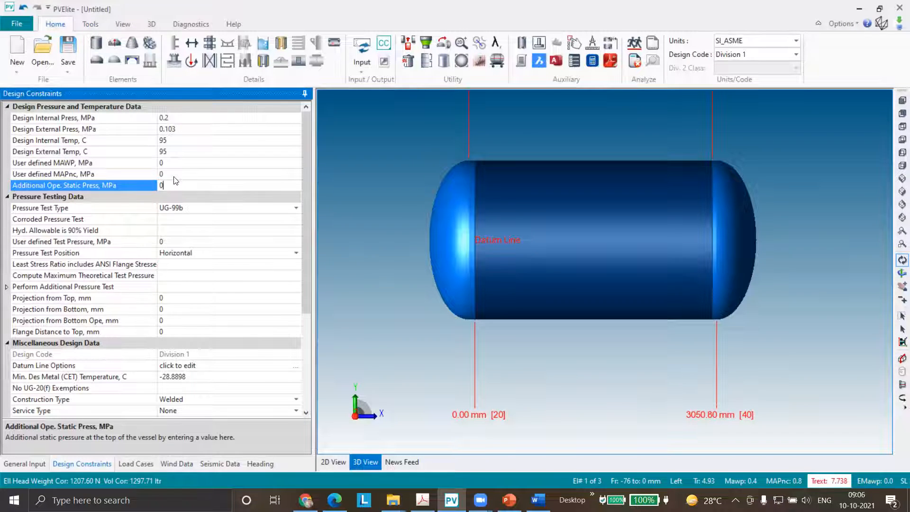
key(F1)
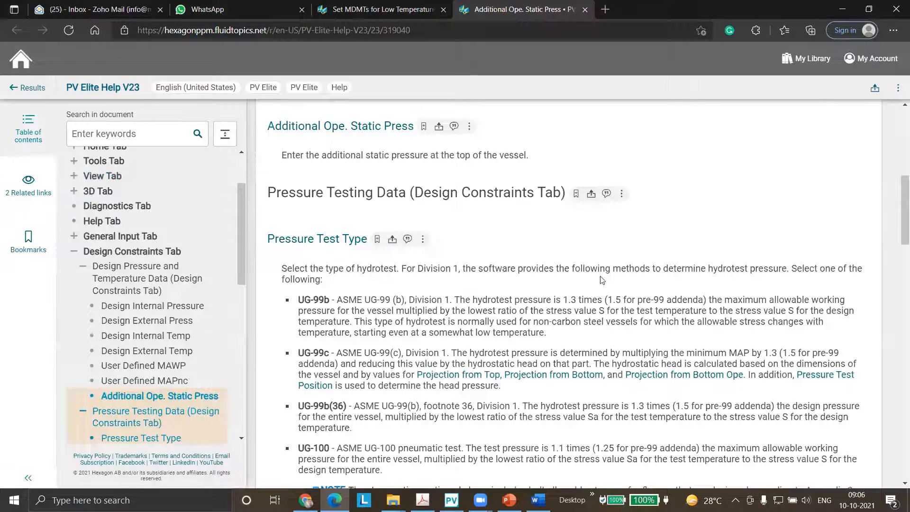
scroll(291, 157, down, 5)
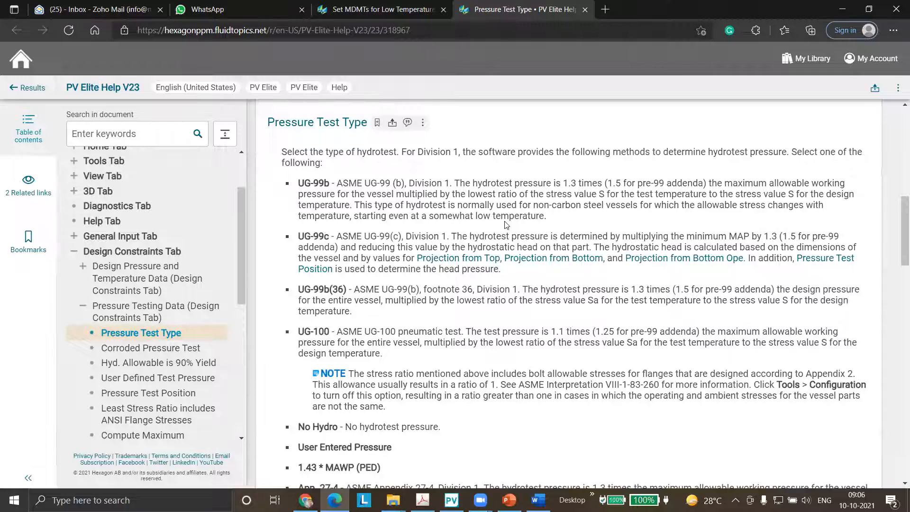
scroll(506, 226, up, 4)
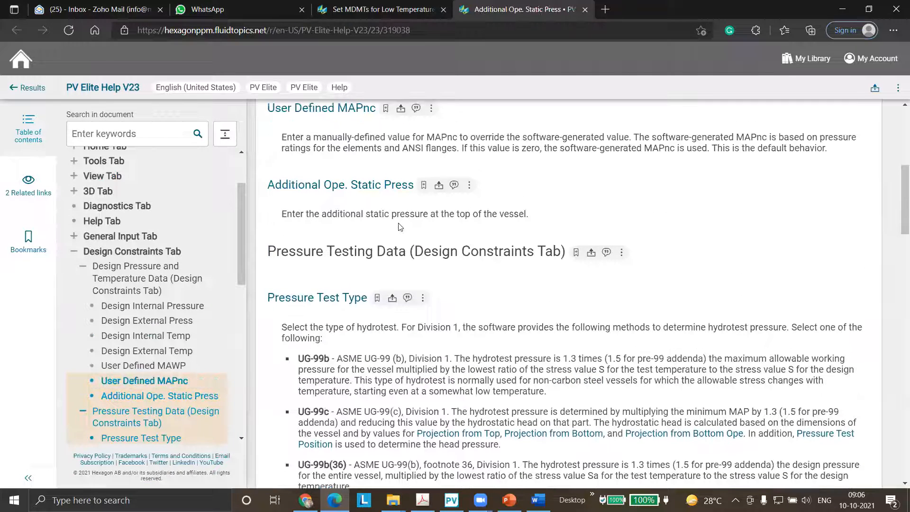
scroll(390, 232, up, 1)
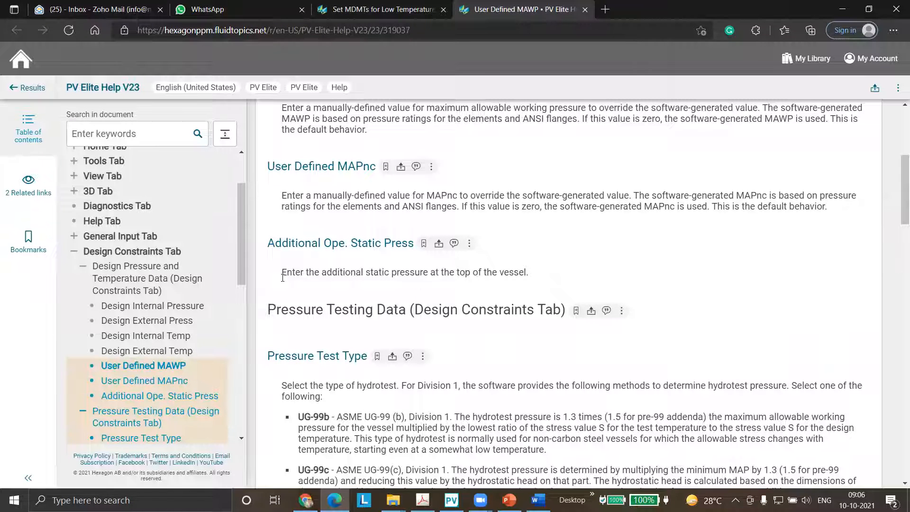
drag(282, 277, 534, 274)
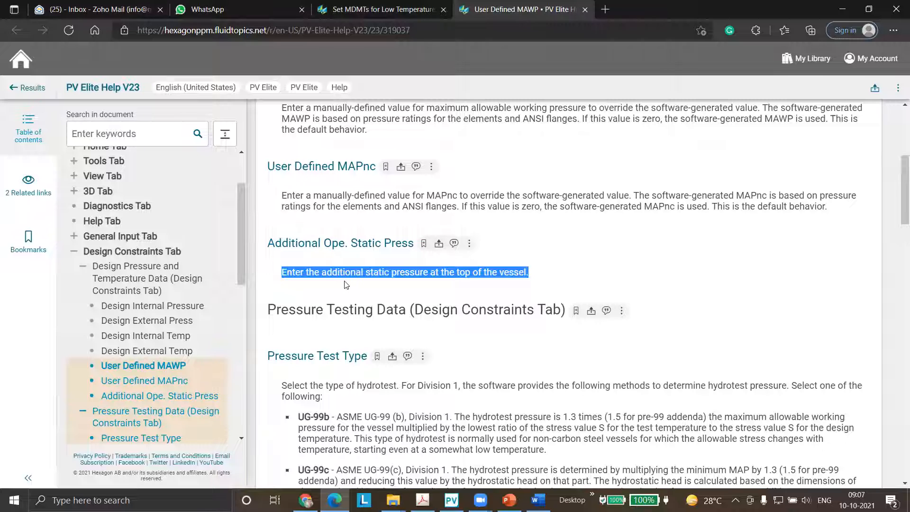
scroll(360, 266, down, 1)
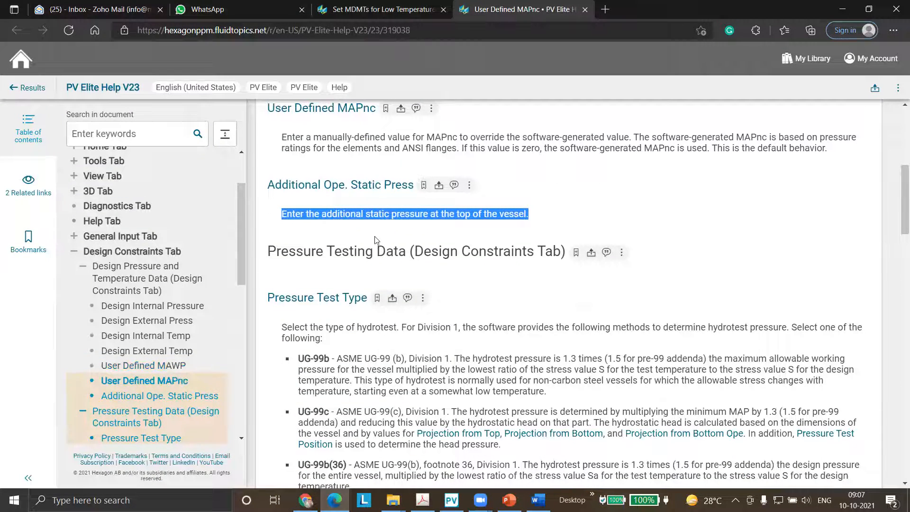
click(843, 9)
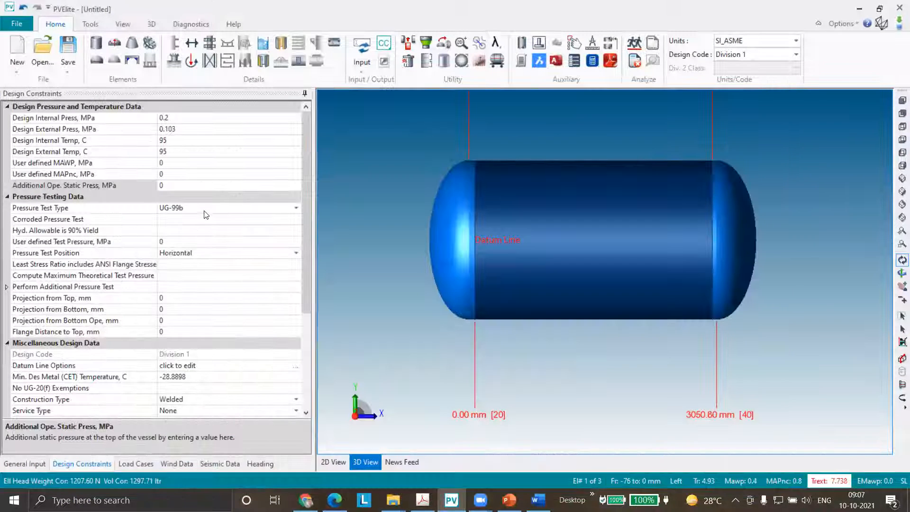
- Review the available pressure test types in the pressure testing data, keeping UG-99b
click(204, 209)
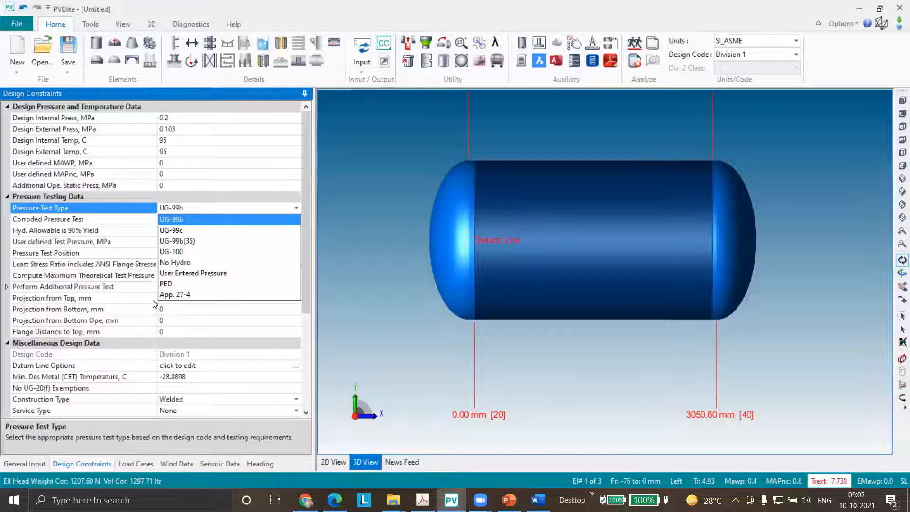
click(308, 188)
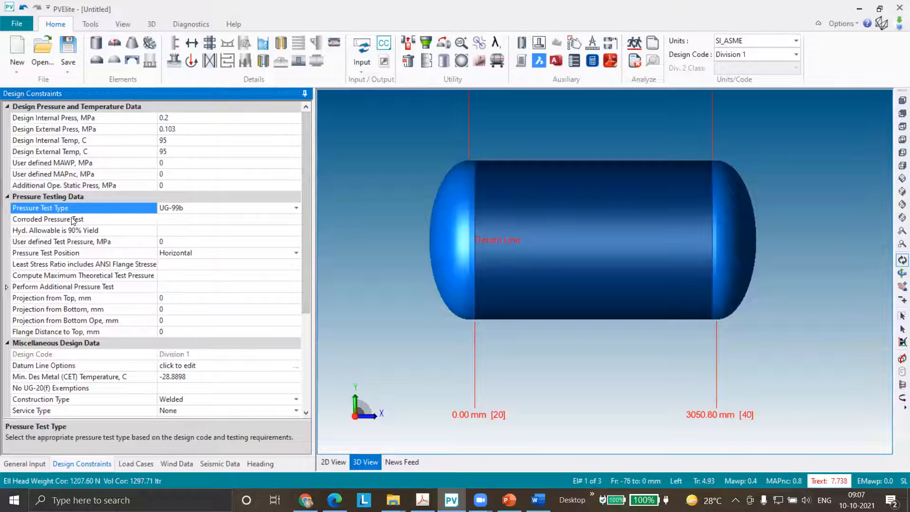
- Try User Entered Pressure as the pressure test type and return it to UG-99b
click(296, 208)
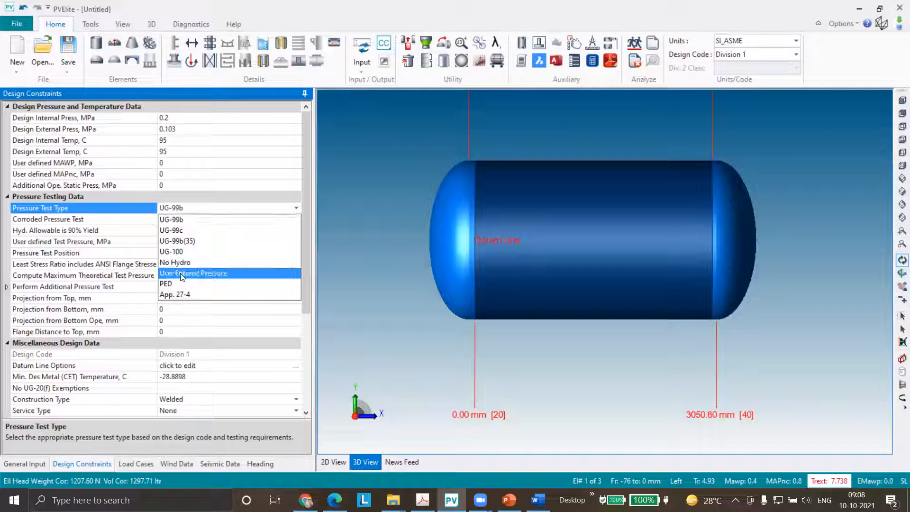
click(180, 273)
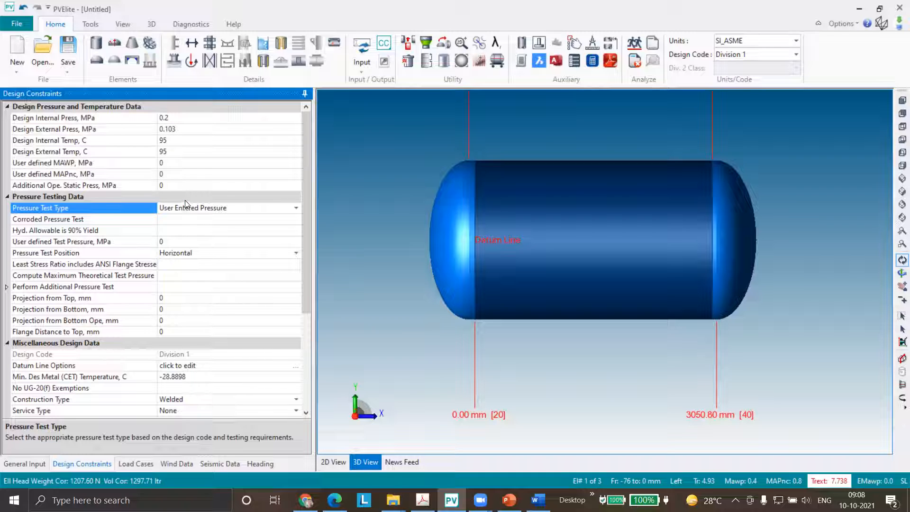
click(287, 207)
click(215, 219)
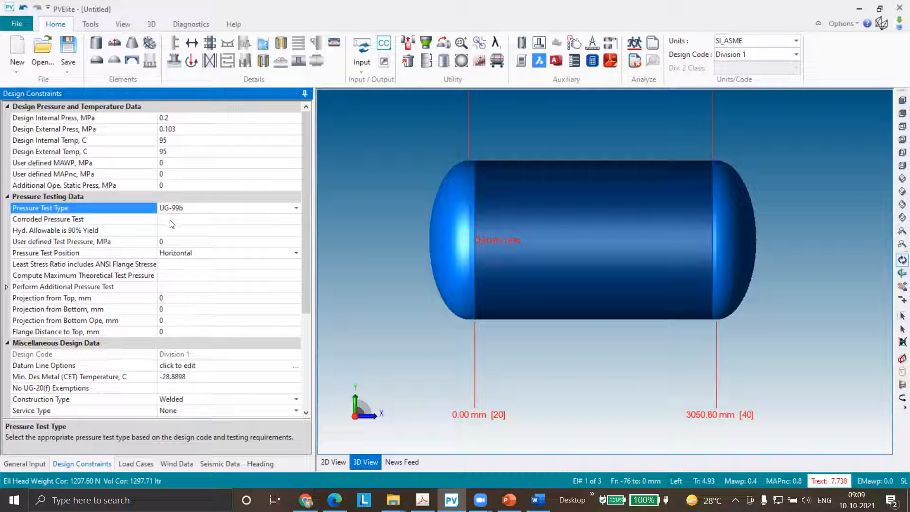
click(425, 198)
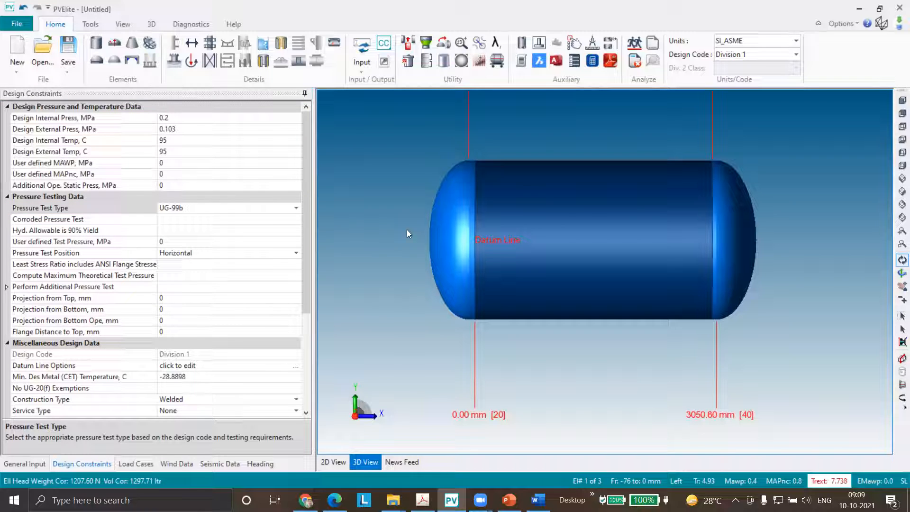
- Try UG-99c and User Entered Pressure as the pressure test type, and open the user-defined test pressure value for editing
click(293, 209)
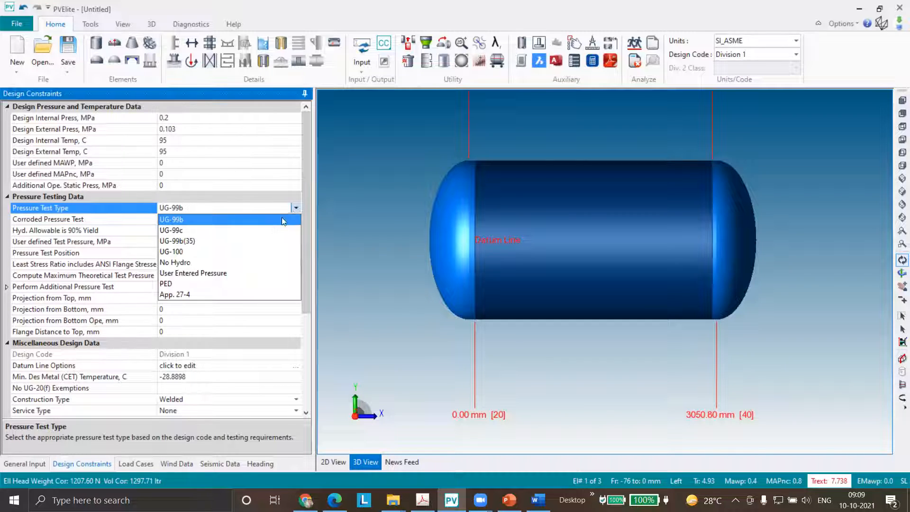
click(184, 230)
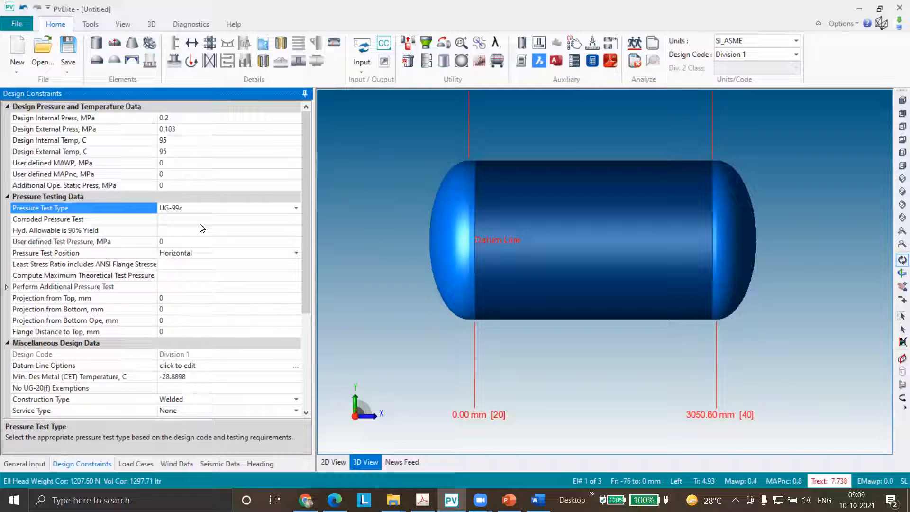
click(296, 207)
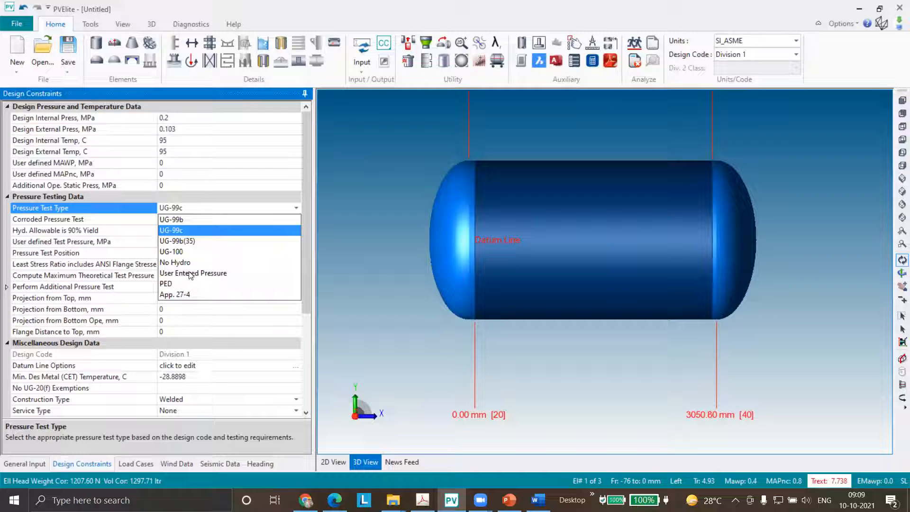
click(190, 274)
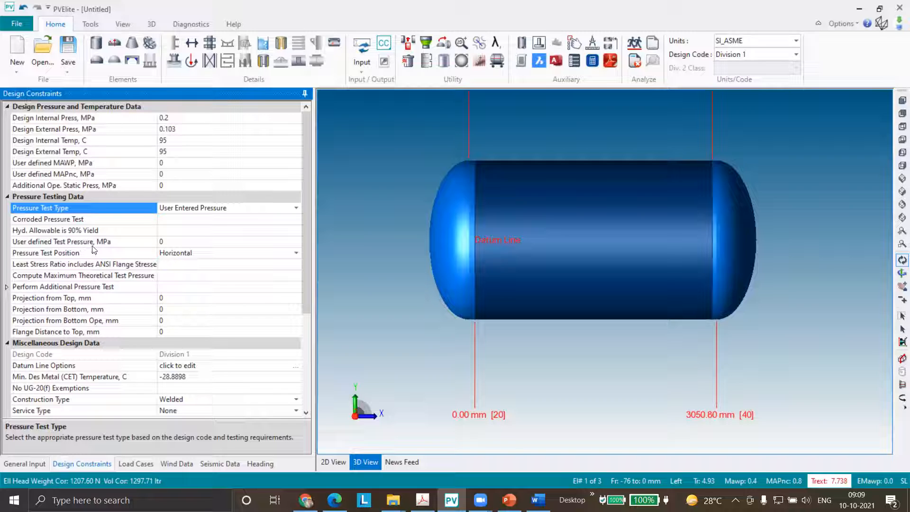
click(178, 241)
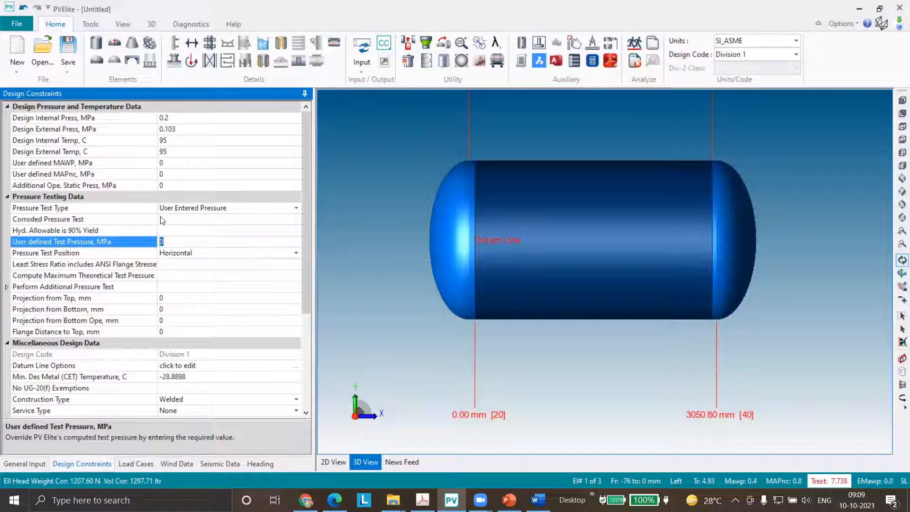
- Examine the corroded pressure test, 90% yield hydrotest allowable and user-defined test pressure settings
click(173, 221)
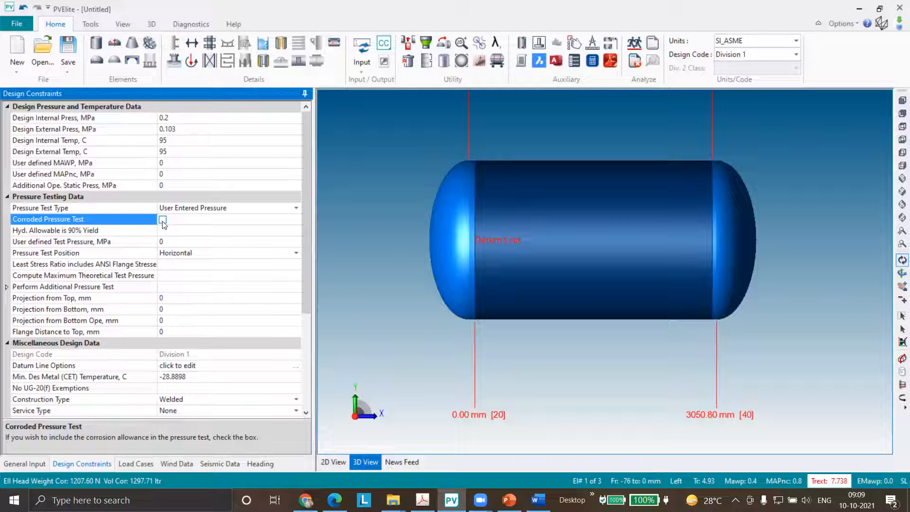
click(52, 231)
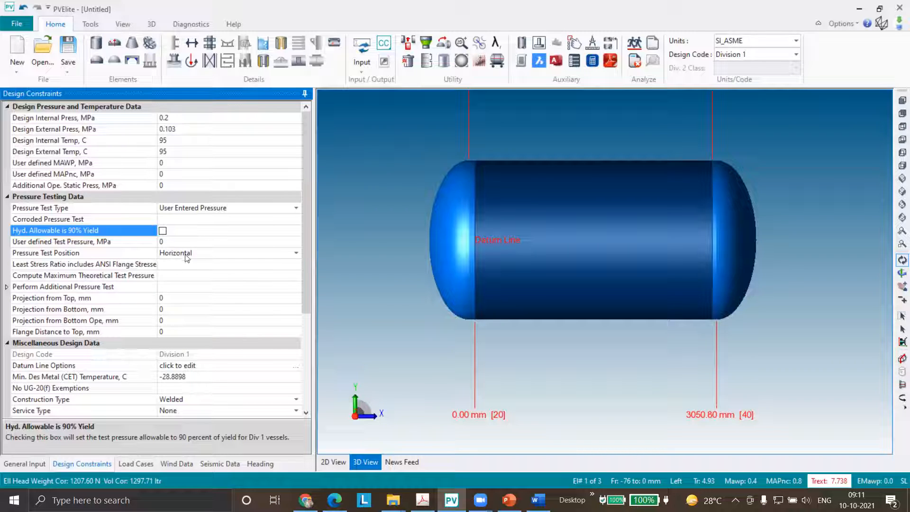
click(162, 231)
click(177, 242)
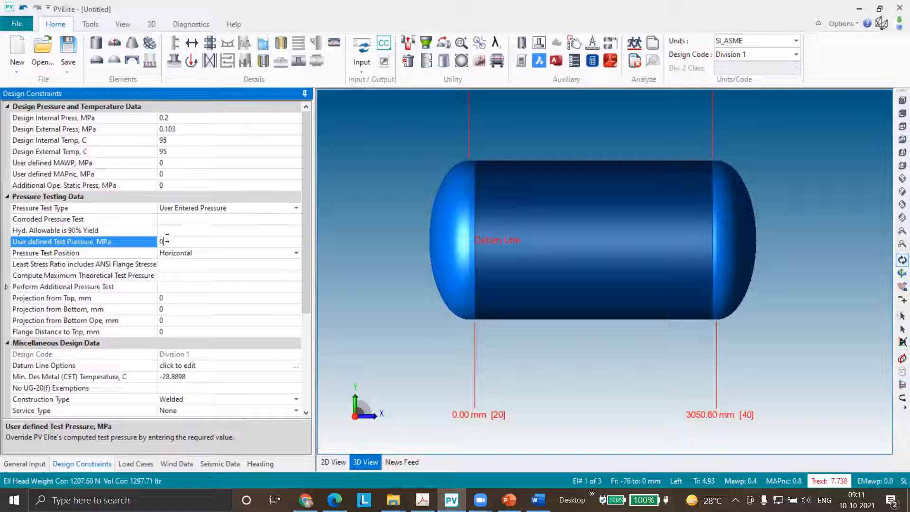
- Set the pressure test type to UG-99b and check the user-defined test pressure setting
click(296, 207)
click(295, 208)
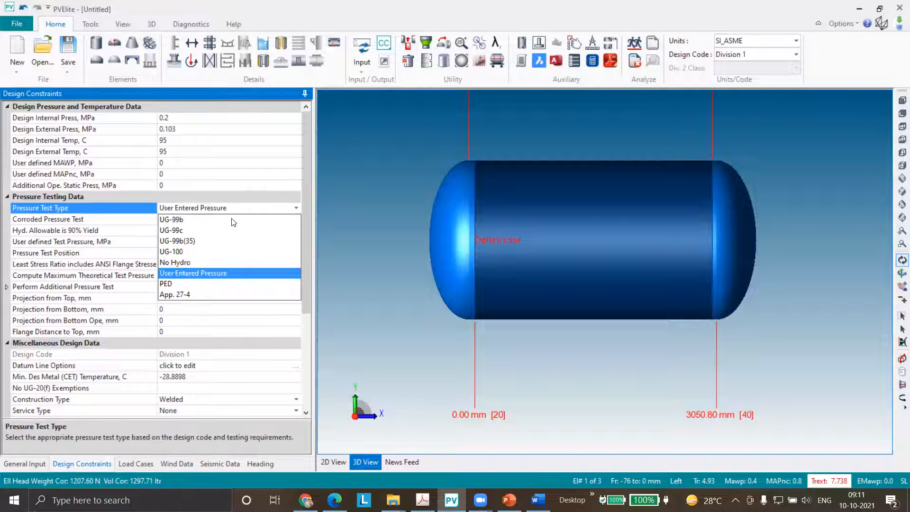
click(233, 219)
click(170, 242)
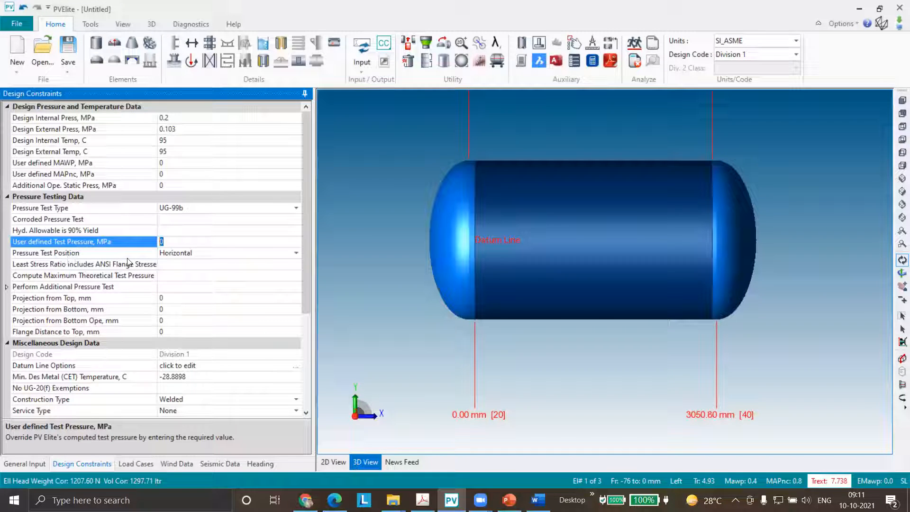
- Review the pressure test position options and set the position to Vertical
click(295, 253)
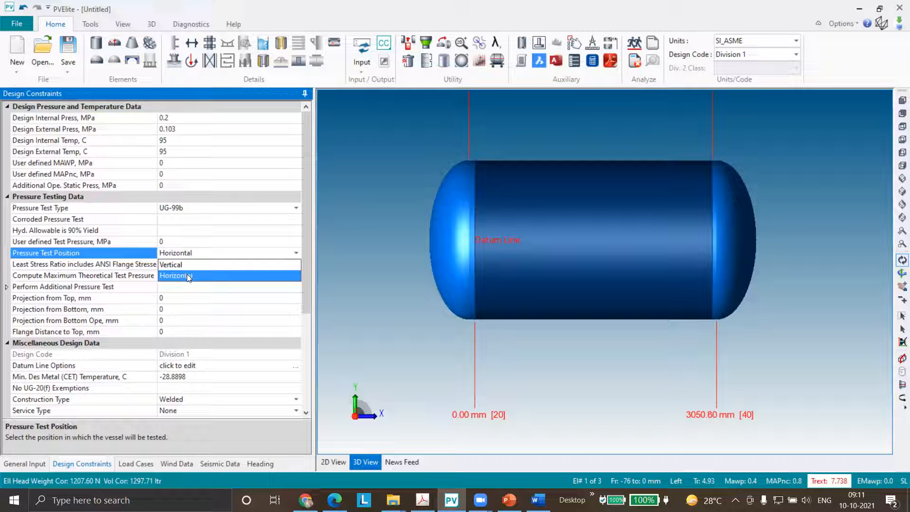
click(329, 267)
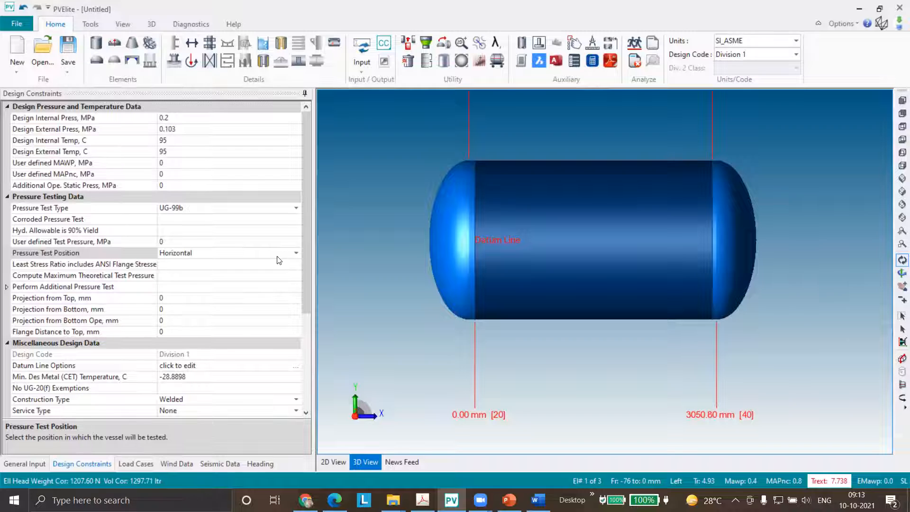
click(297, 252)
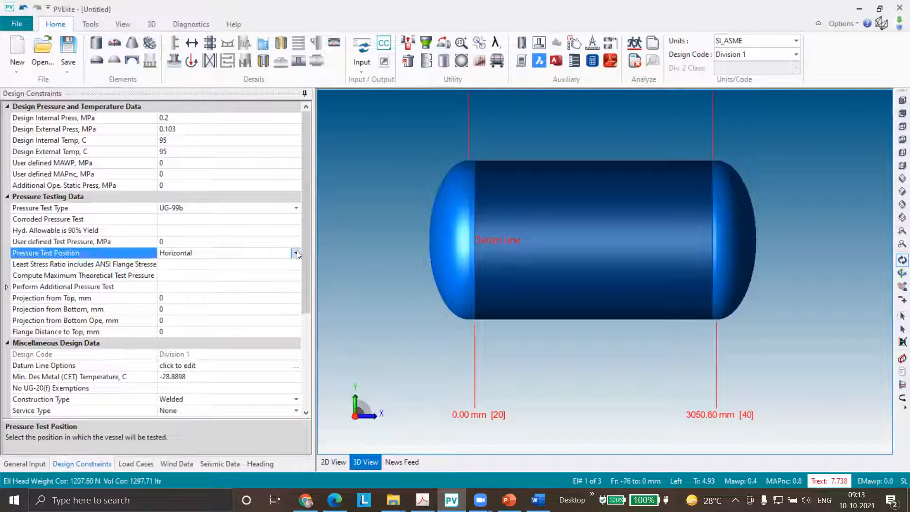
click(245, 264)
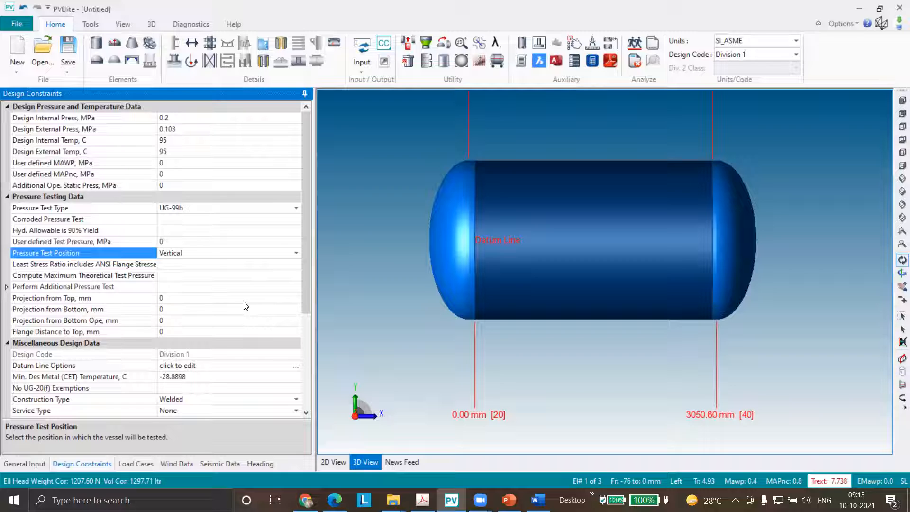
click(361, 273)
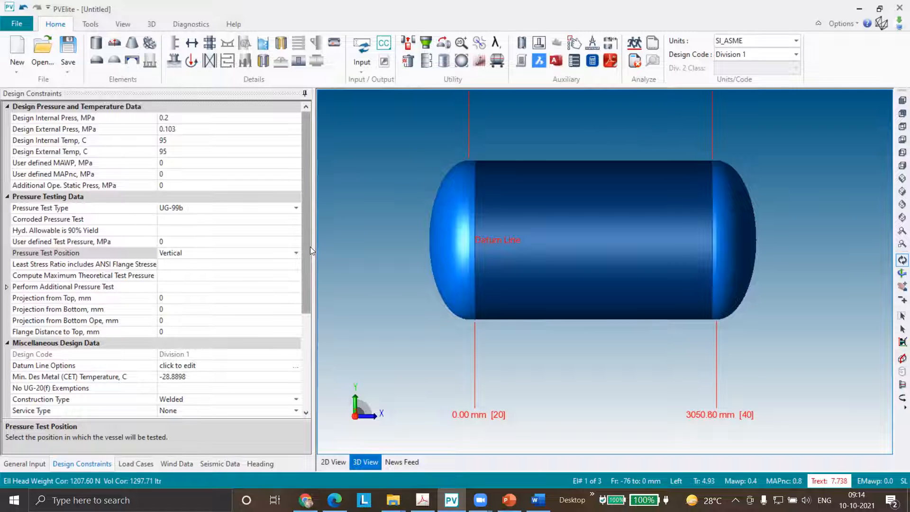
- Start the analysis and save the model as pv-2 in the D:\Training\BATCH\Batch 2103 folder
mouse_move(310, 246)
mouse_down()
mouse_move(306, 263)
mouse_move(306, 233)
mouse_up()
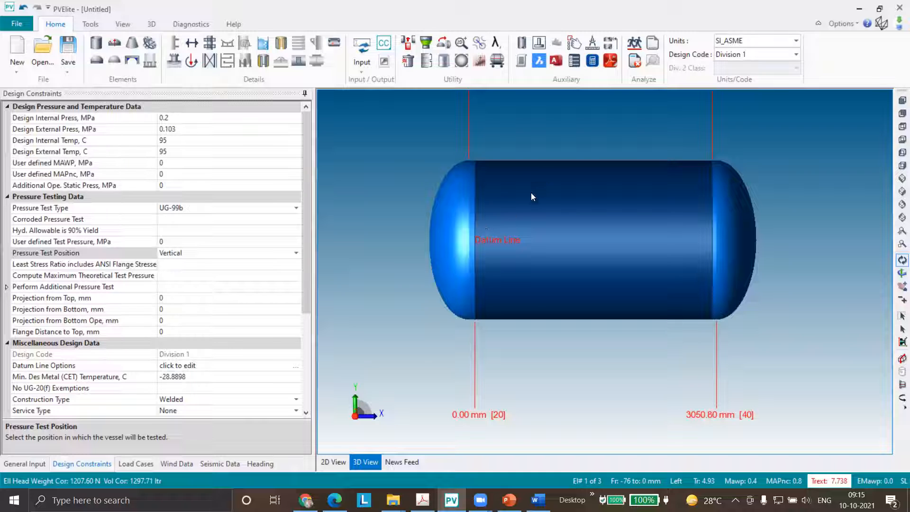
click(634, 45)
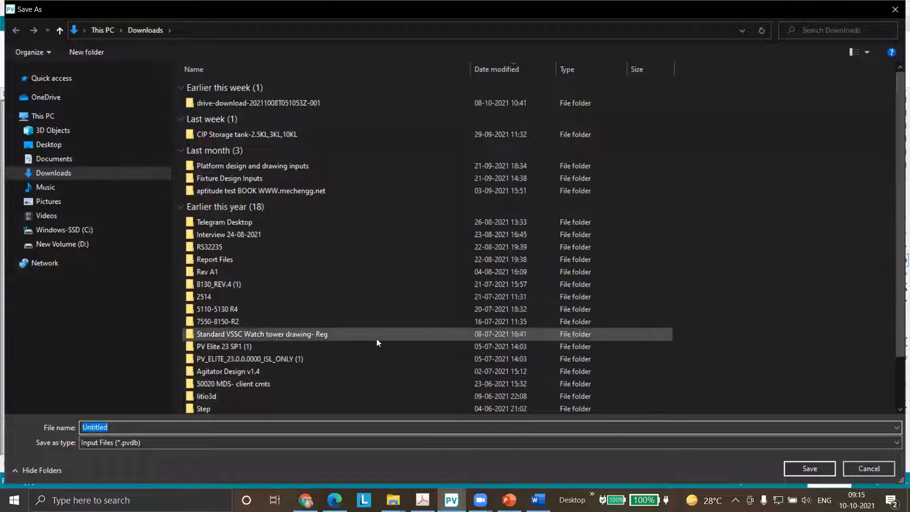
click(60, 244)
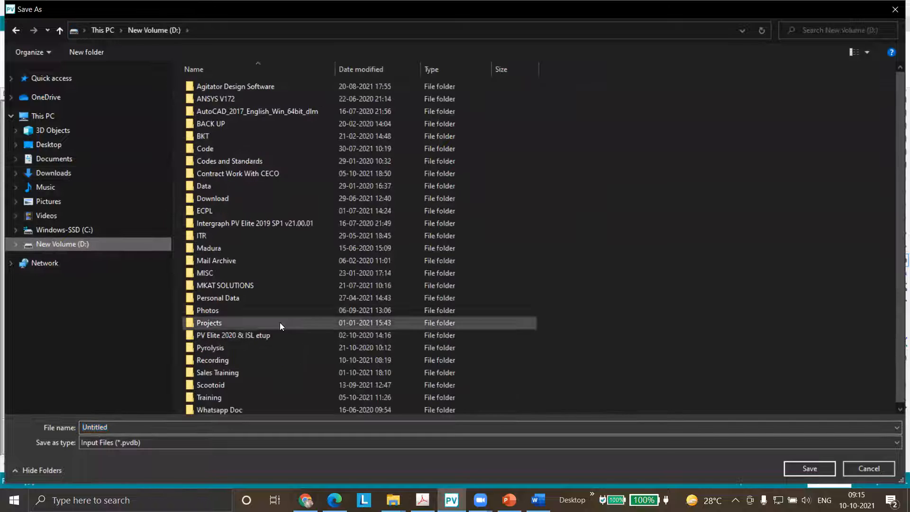
scroll(198, 394, down, 1)
double_click(198, 393)
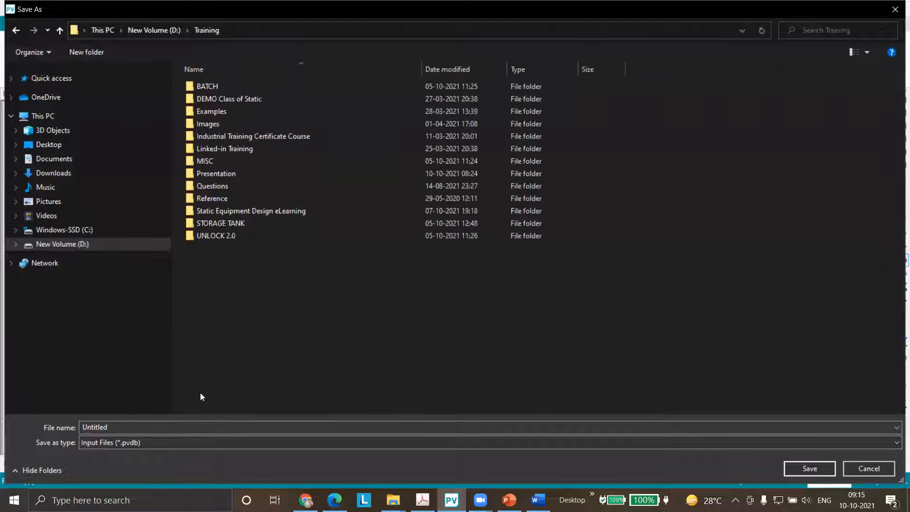
double_click(213, 86)
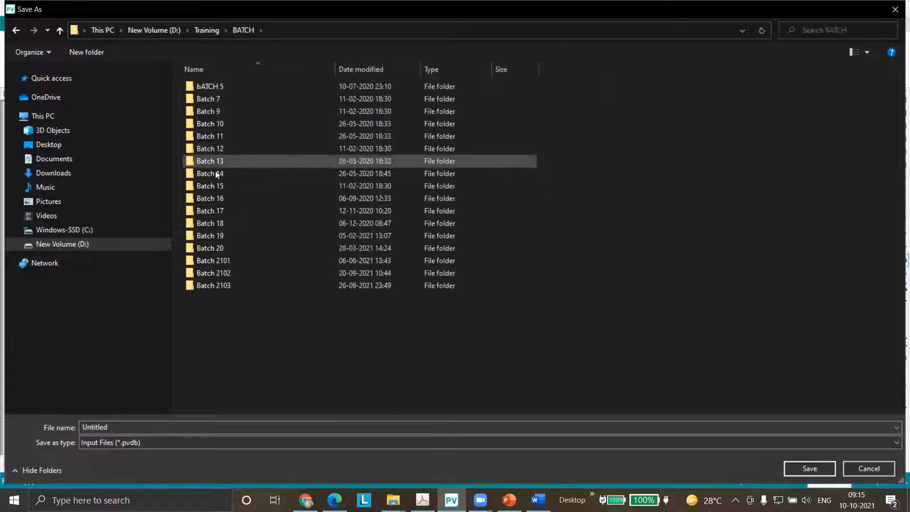
double_click(228, 288)
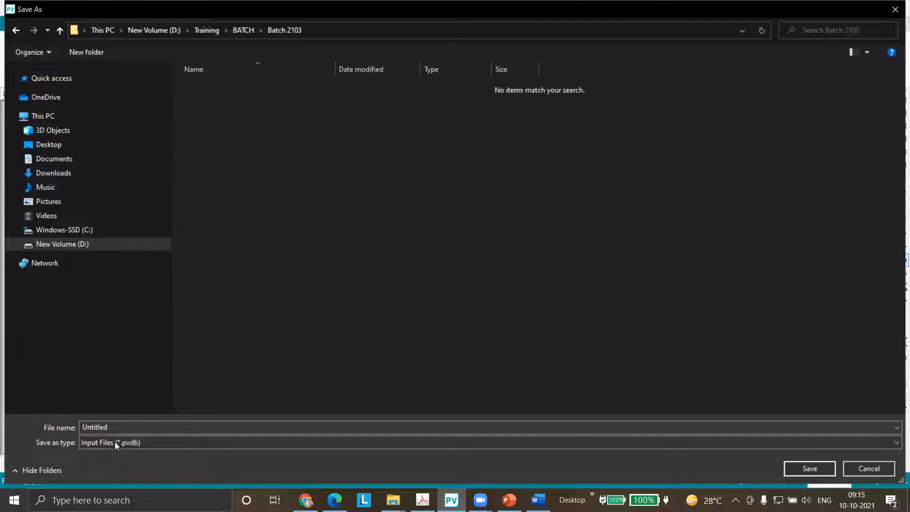
double_click(107, 426)
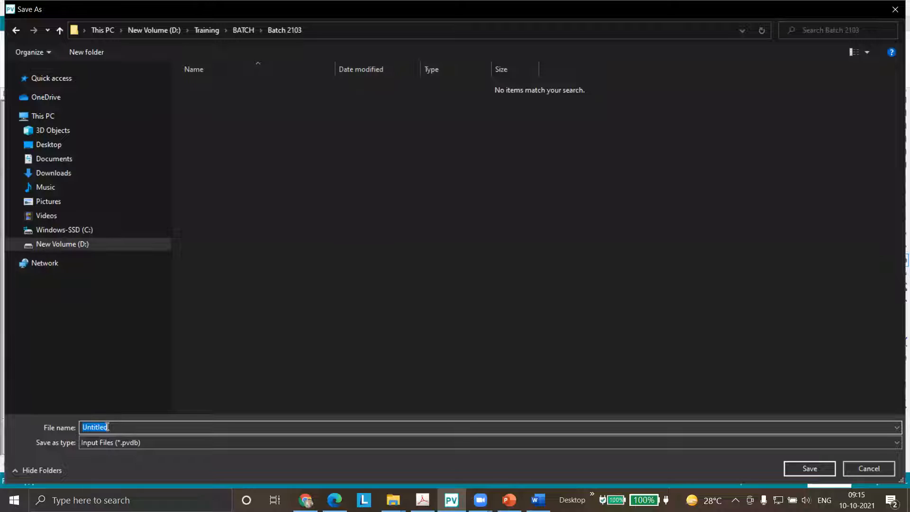
text(pv-2)
click(803, 470)
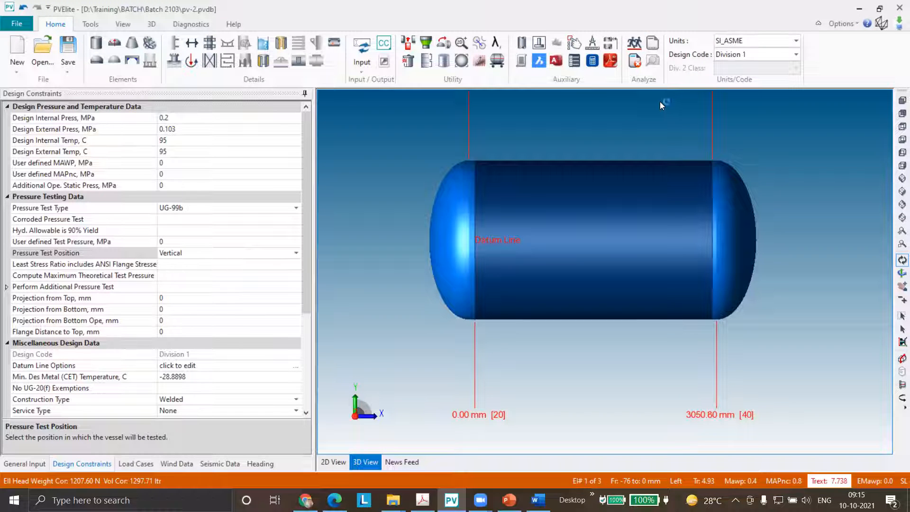
- Run the vessel analysis on the saved model and bring up its results in the Output Processor
click(634, 43)
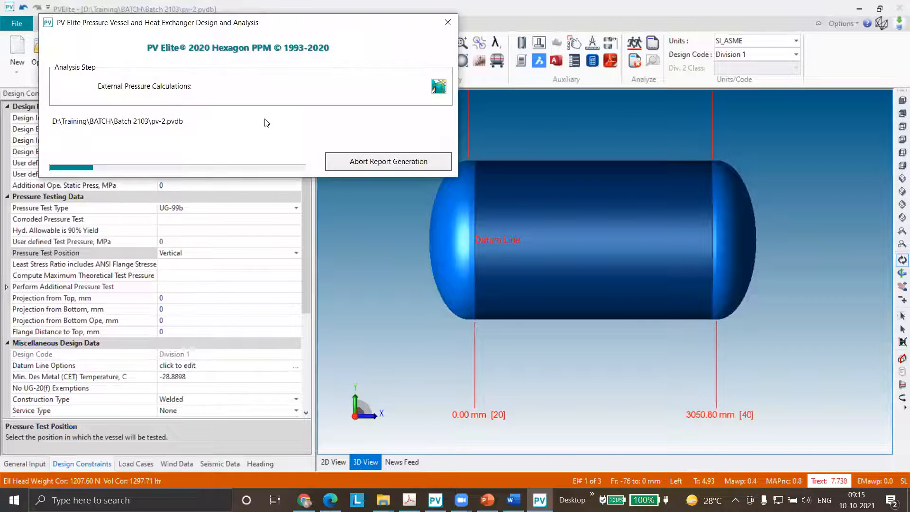
click(353, 145)
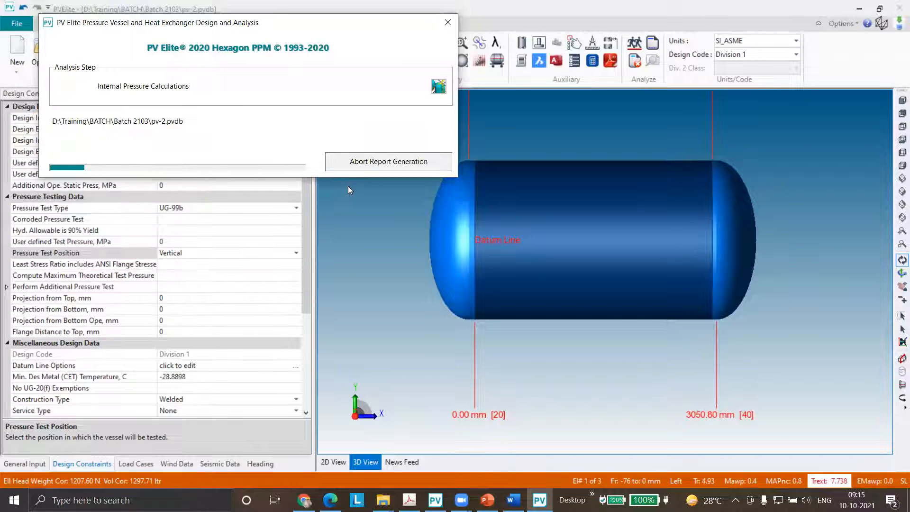
key(alt+Tab)
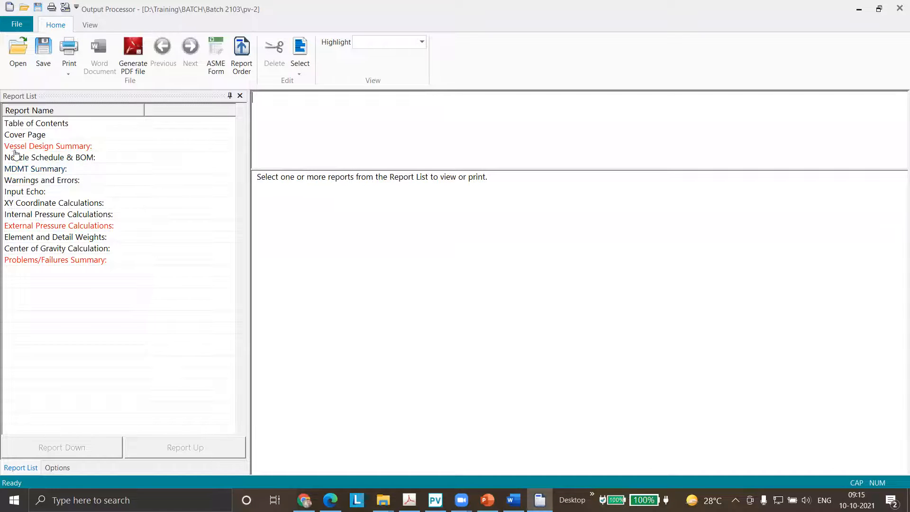
- Examine the external pressure report and the internal pressure calculations for the heads and cylindrical shell
click(41, 218)
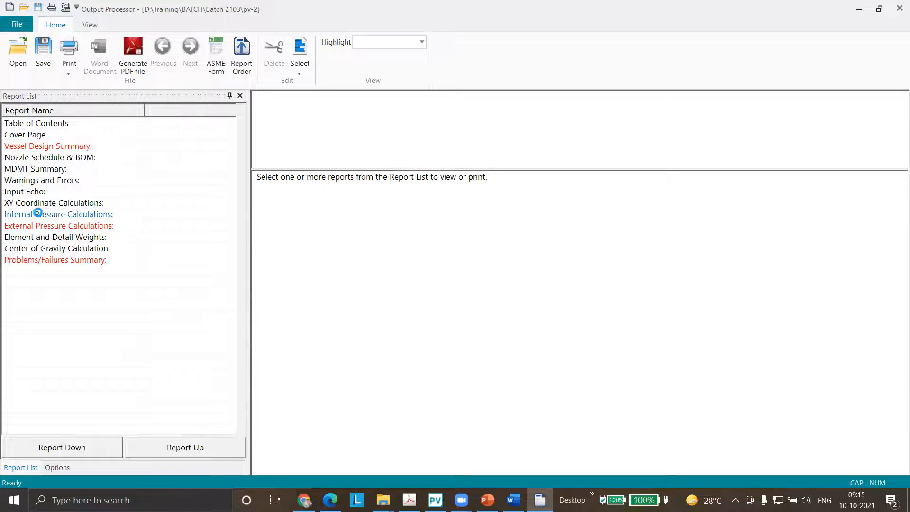
click(41, 227)
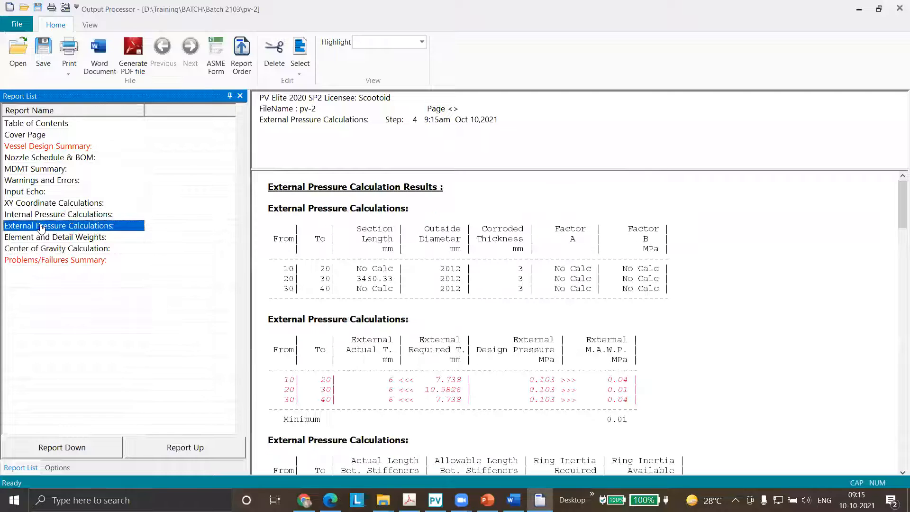
click(41, 214)
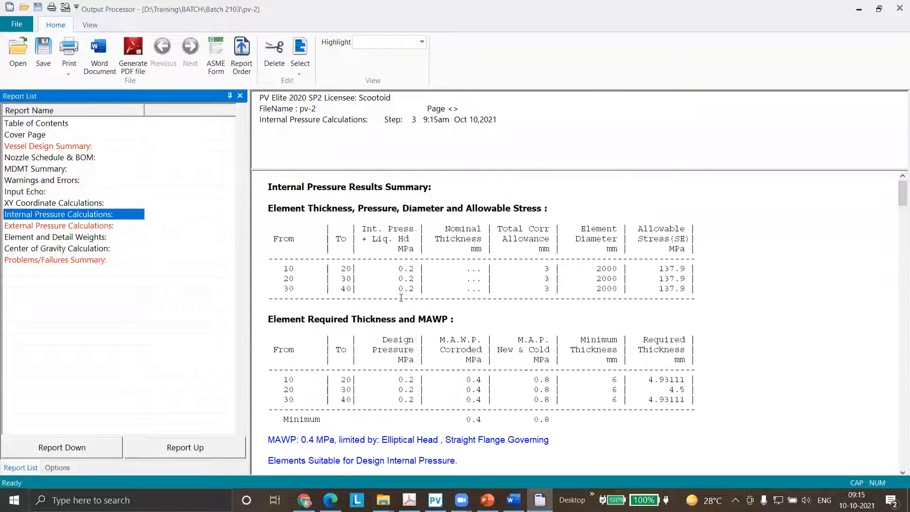
scroll(515, 295, down, 20)
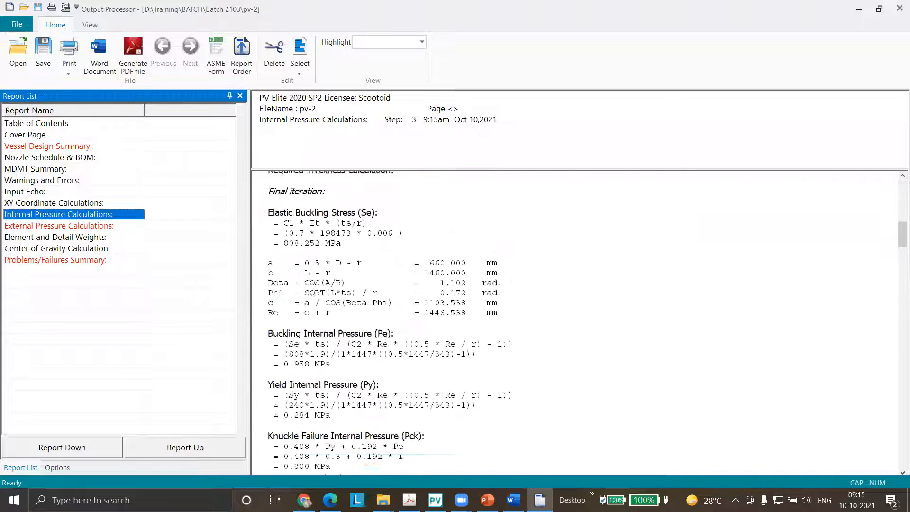
scroll(513, 284, down, 15)
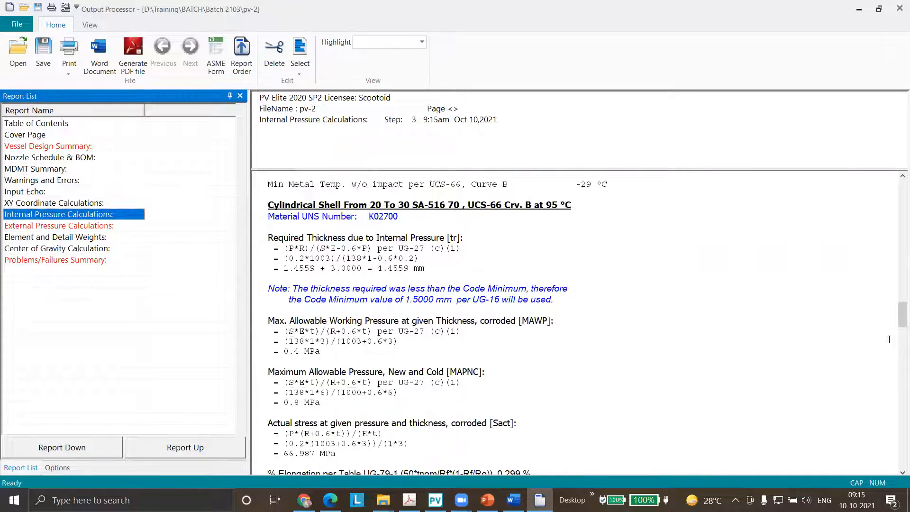
- Examine the hydrostatic test pressure results, UG-99(b) test pressure calculation and element test stresses in the internal pressure report
drag(897, 320, 895, 443)
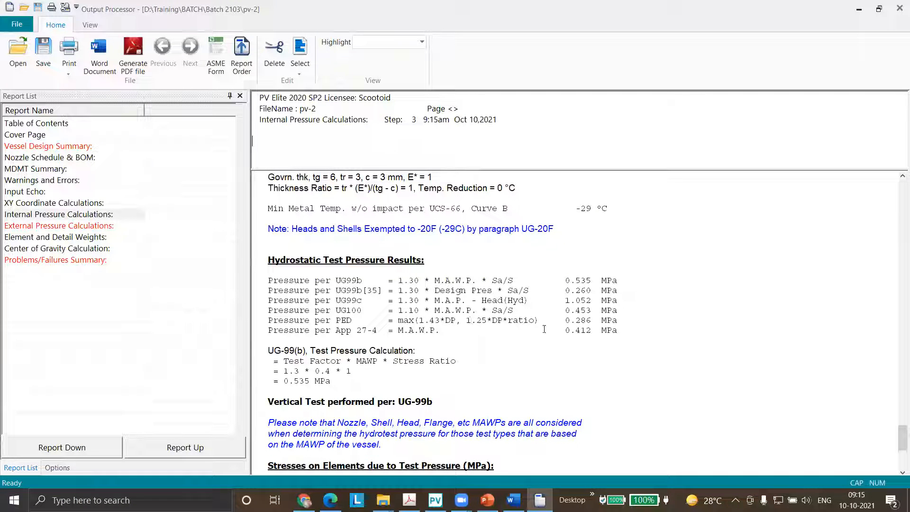
drag(616, 335, 252, 277)
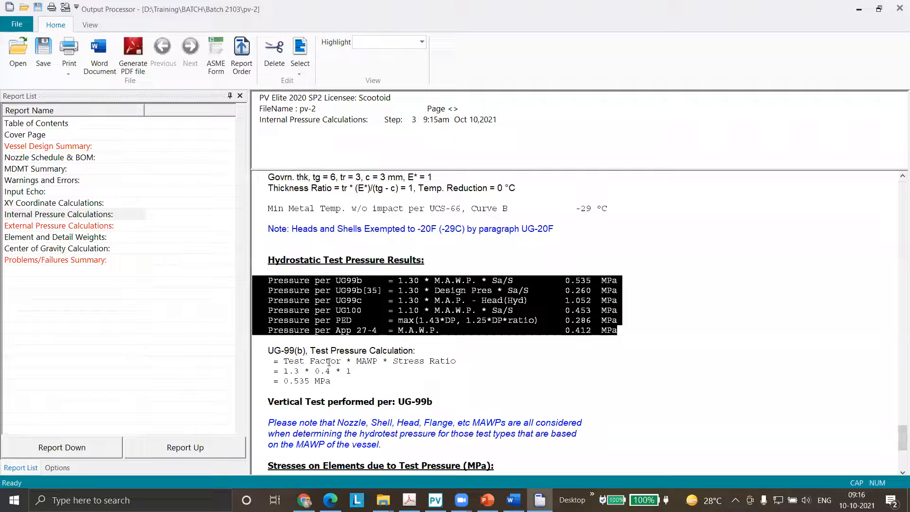
drag(330, 382, 253, 350)
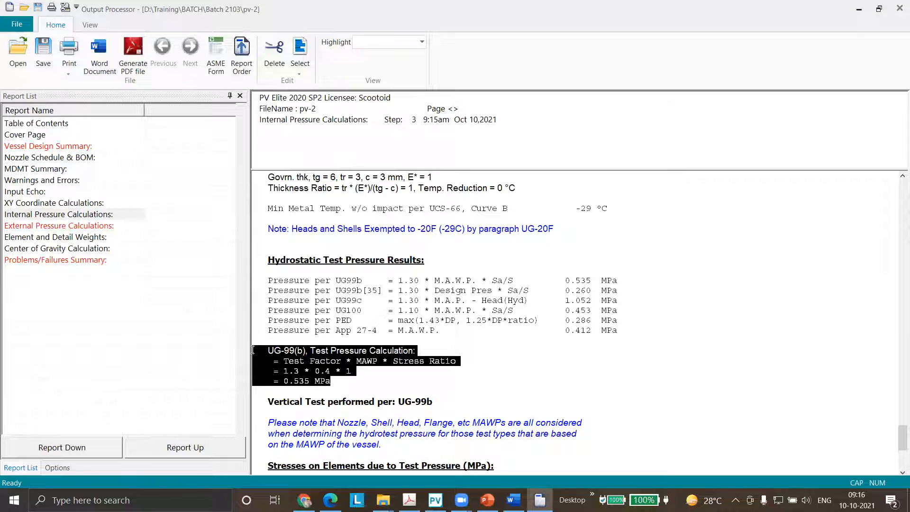
scroll(464, 336, down, 5)
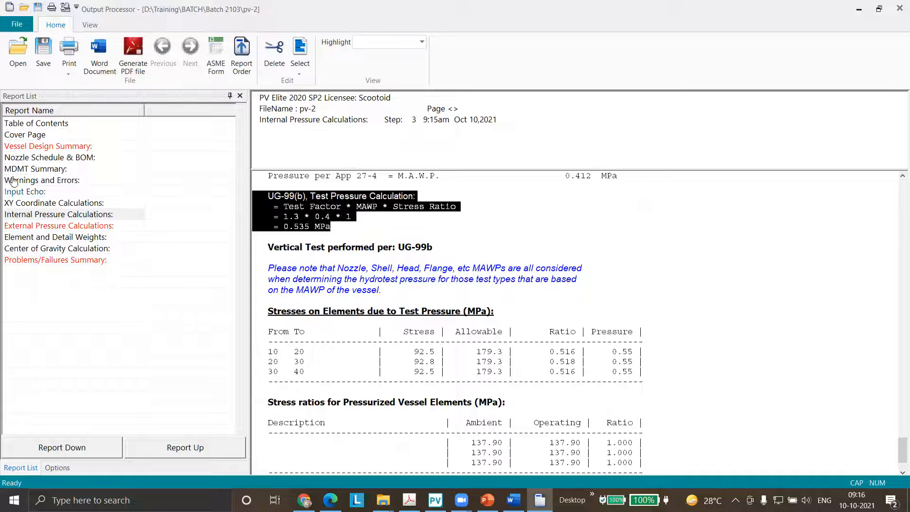
- Export the Warnings and Errors report to a Word document and close that document without saving it
click(29, 181)
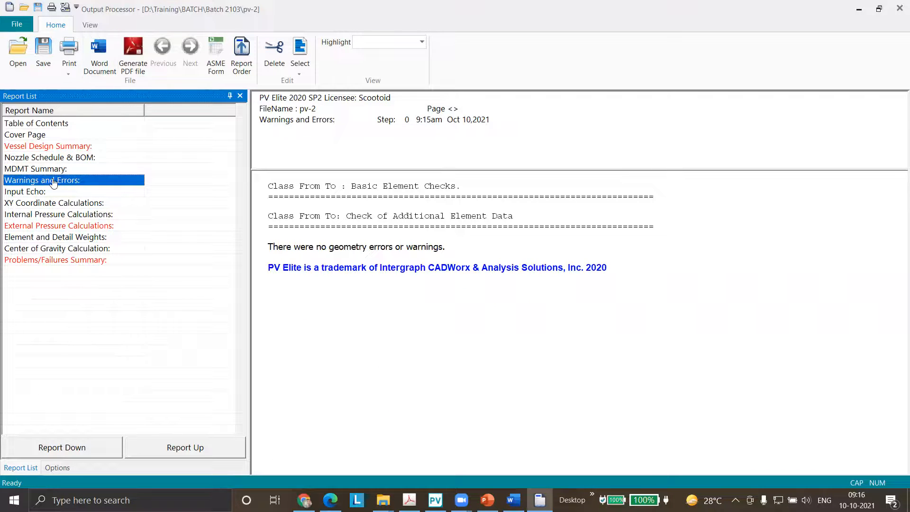
click(306, 71)
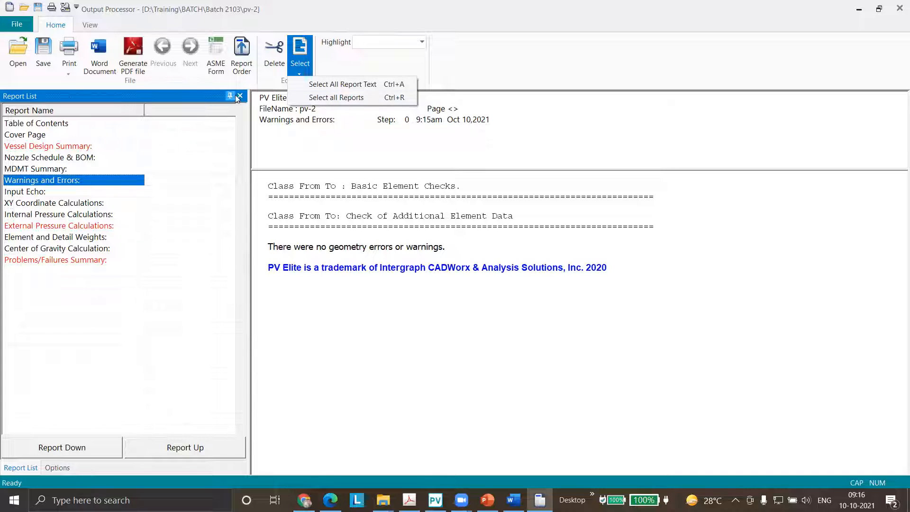
click(98, 57)
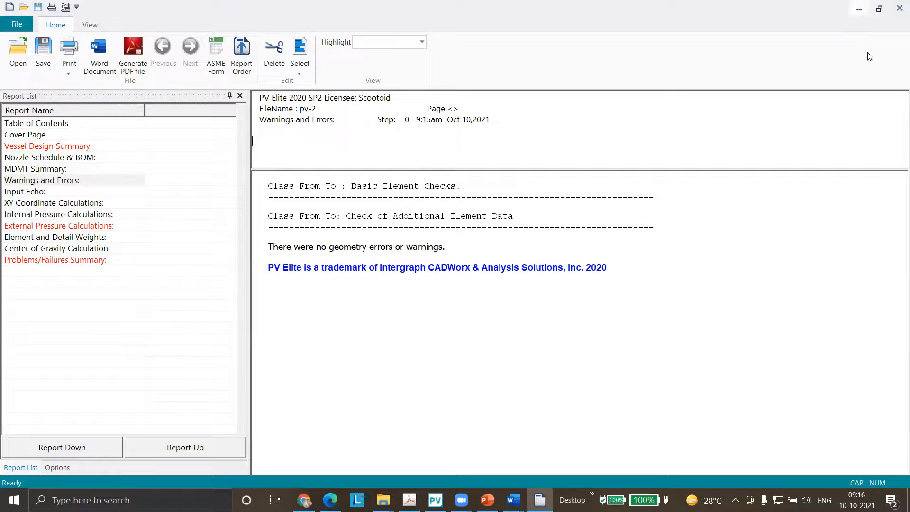
click(897, 6)
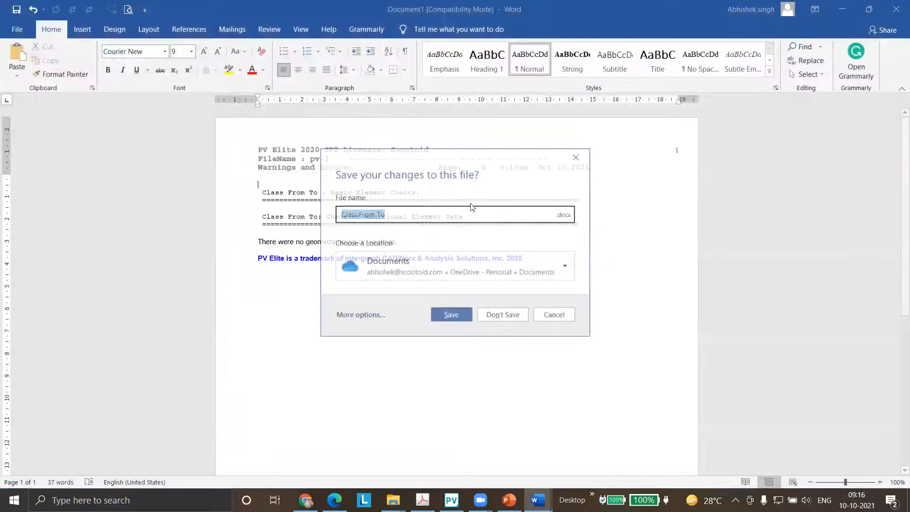
click(522, 314)
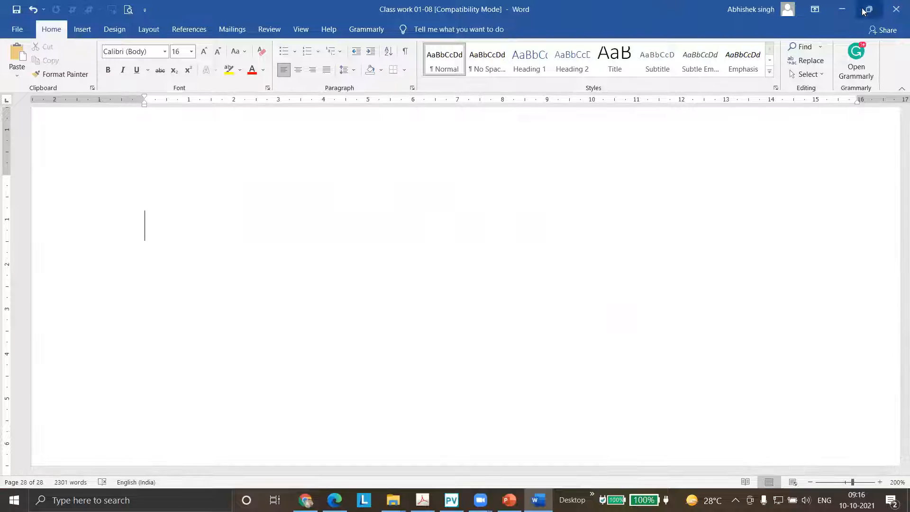
- Return to the PV Elite model and widen the Design Constraints name column to read the ANSI flange stress ratio option in full
click(451, 499)
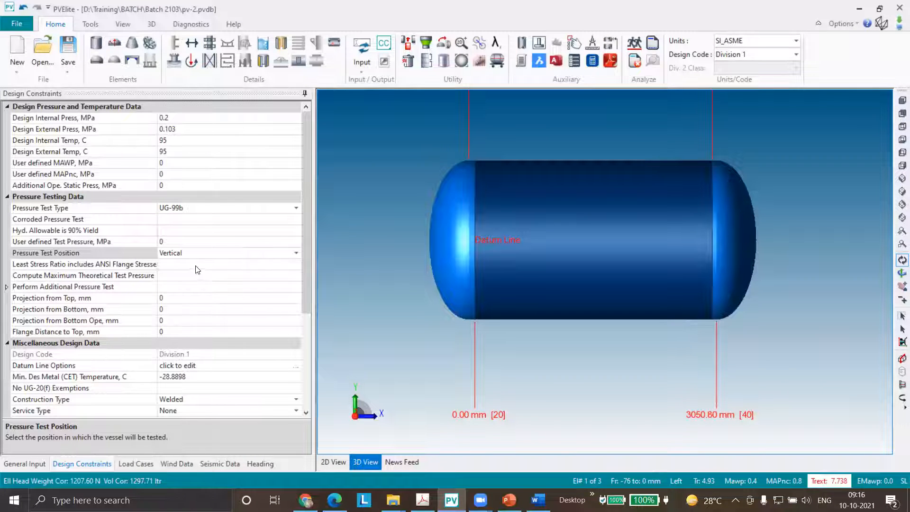
click(163, 265)
drag(157, 256, 187, 259)
click(328, 258)
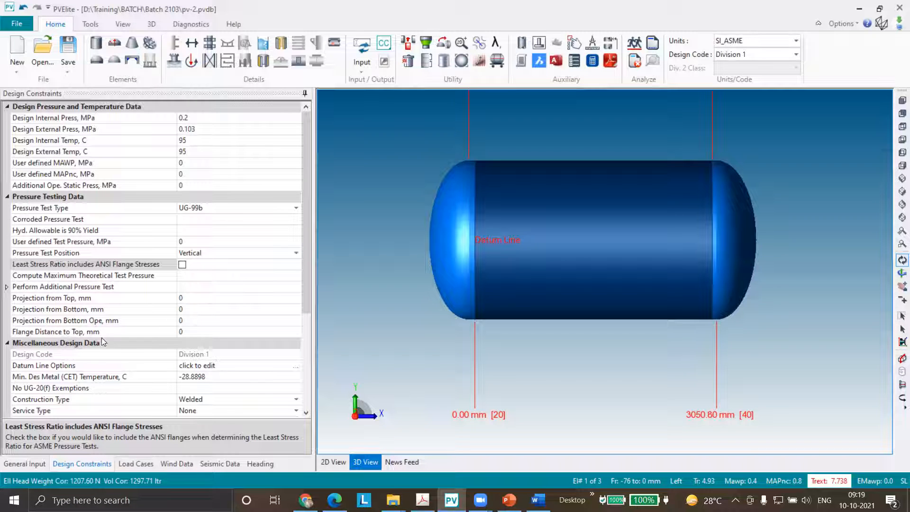
- Review the available pressure test types and enable Compute Maximum Theoretical Test Pressure in the pressure testing data
click(44, 277)
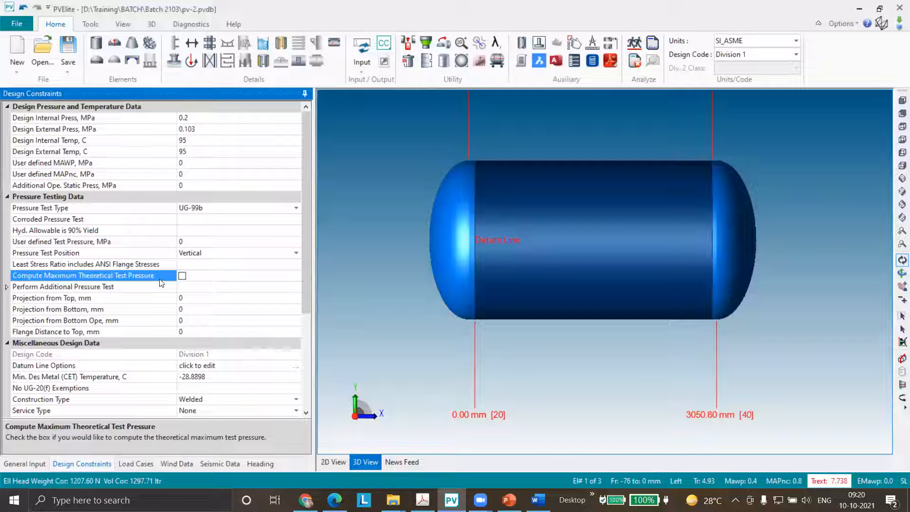
click(451, 284)
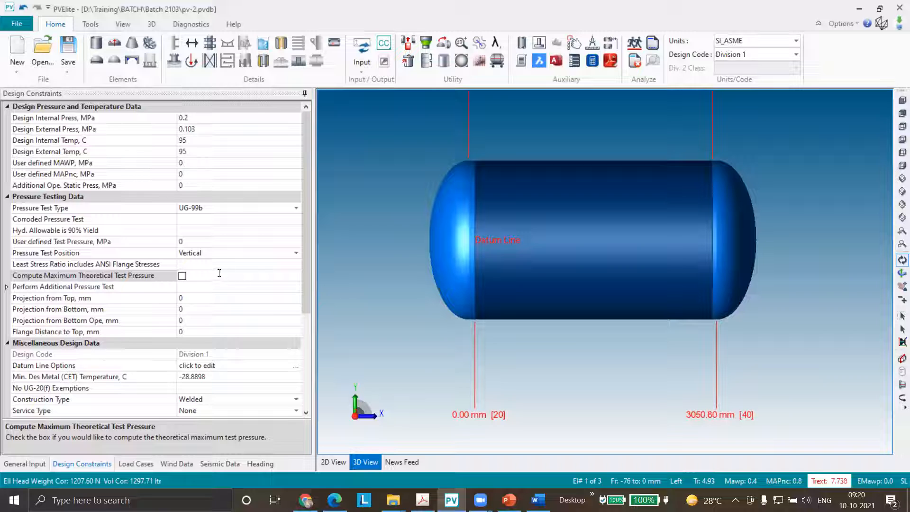
click(153, 277)
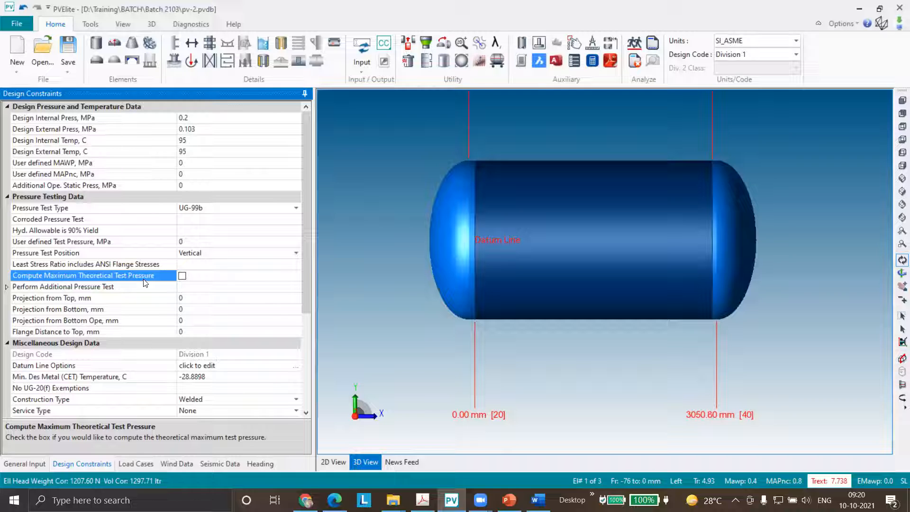
click(216, 277)
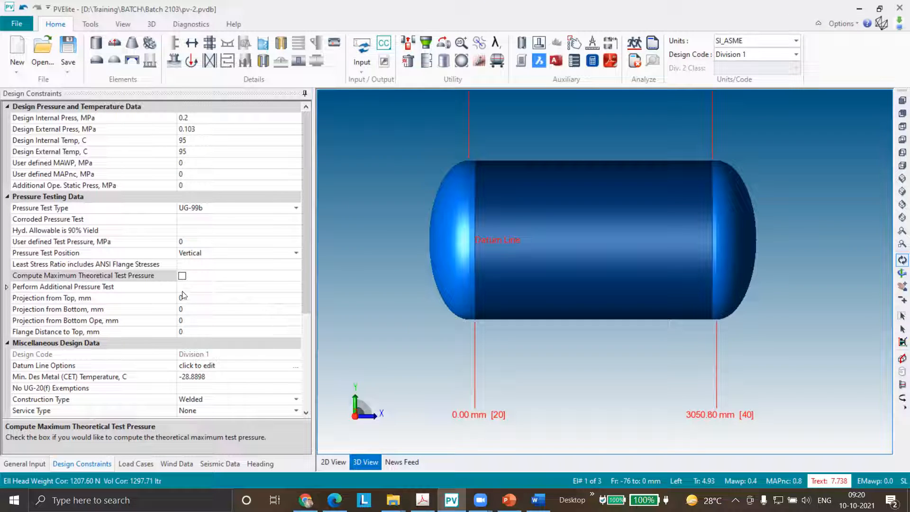
click(194, 279)
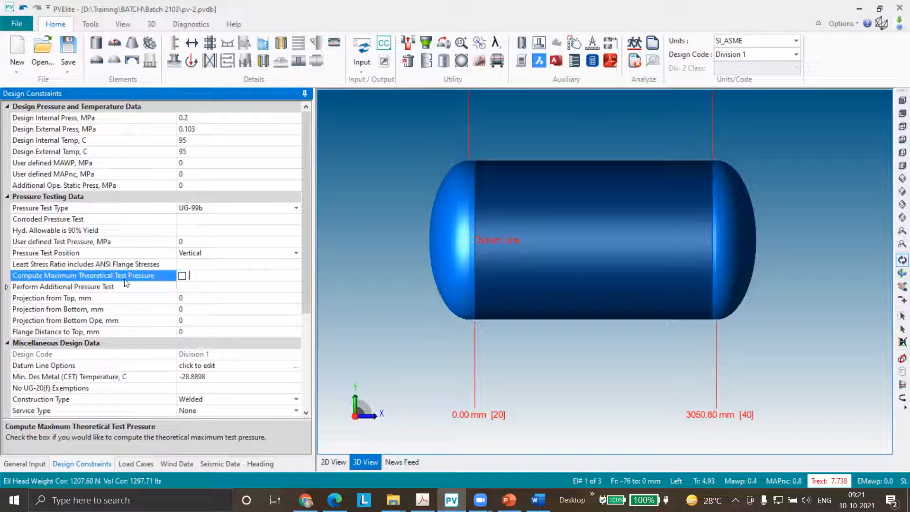
click(296, 207)
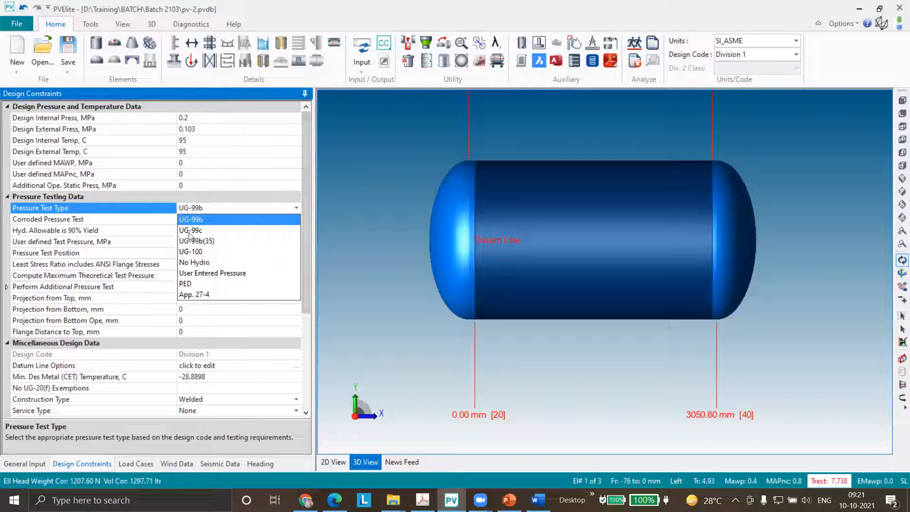
click(340, 282)
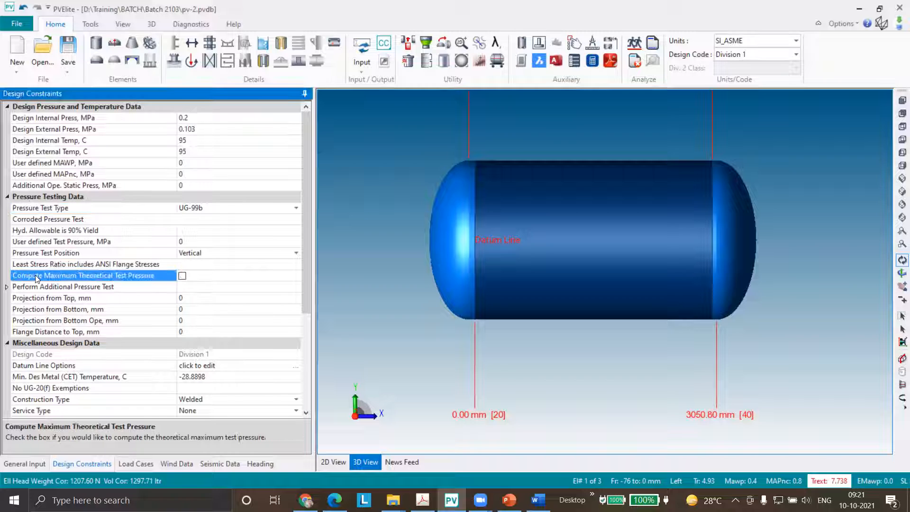
click(38, 278)
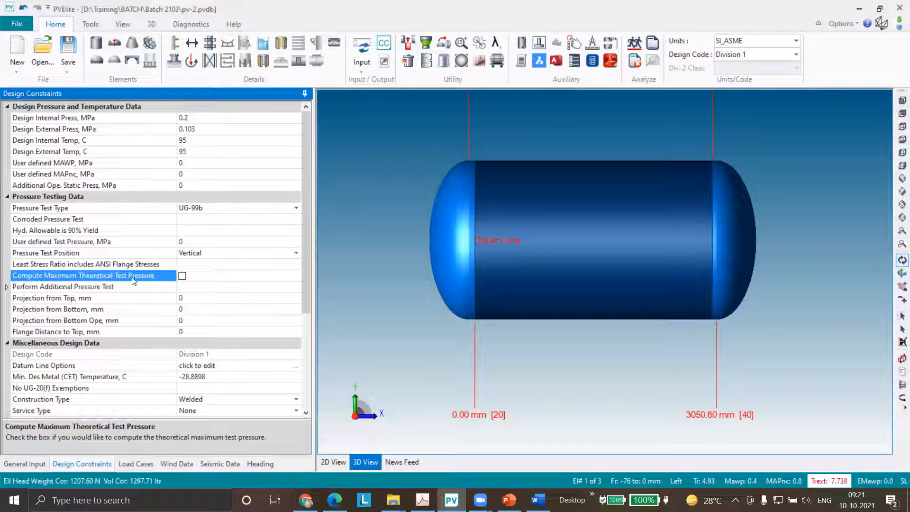
click(182, 277)
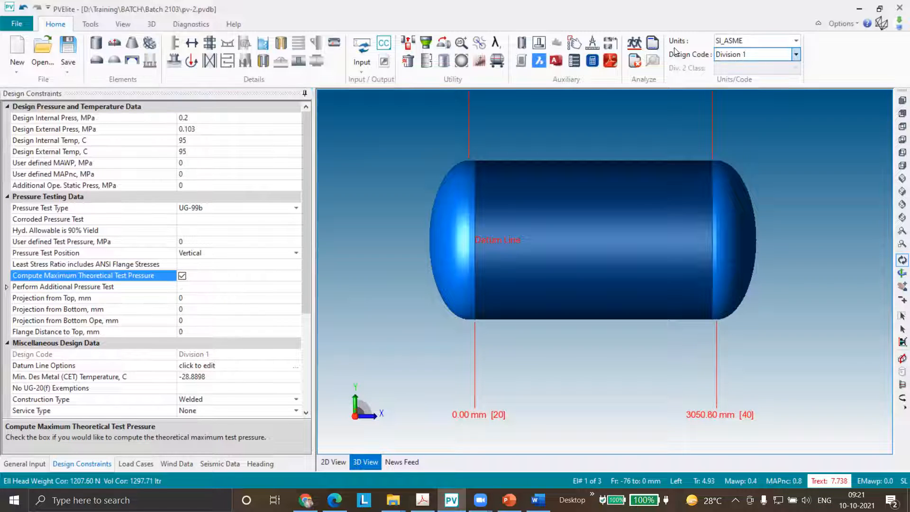
- Rerun the vessel analysis, acknowledge the external pressure thickness warning, and show the end of the Internal Pressure Calculations report
click(634, 44)
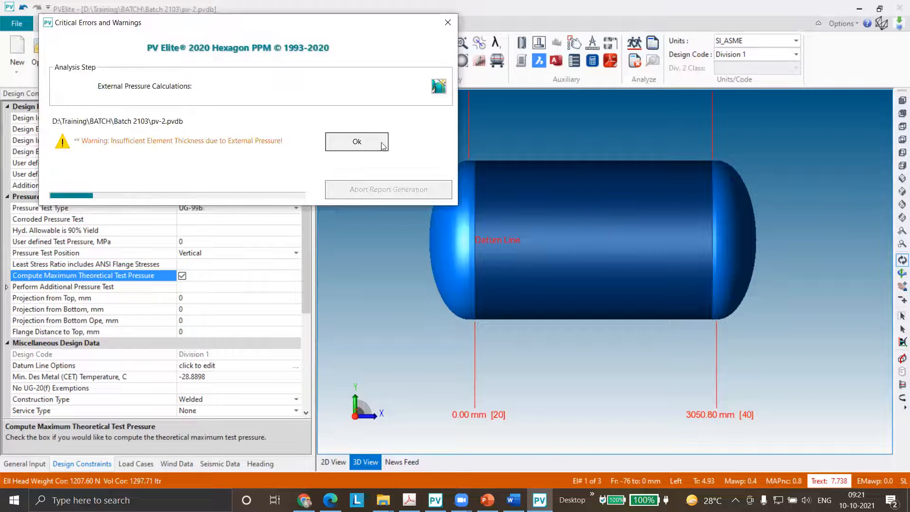
click(377, 142)
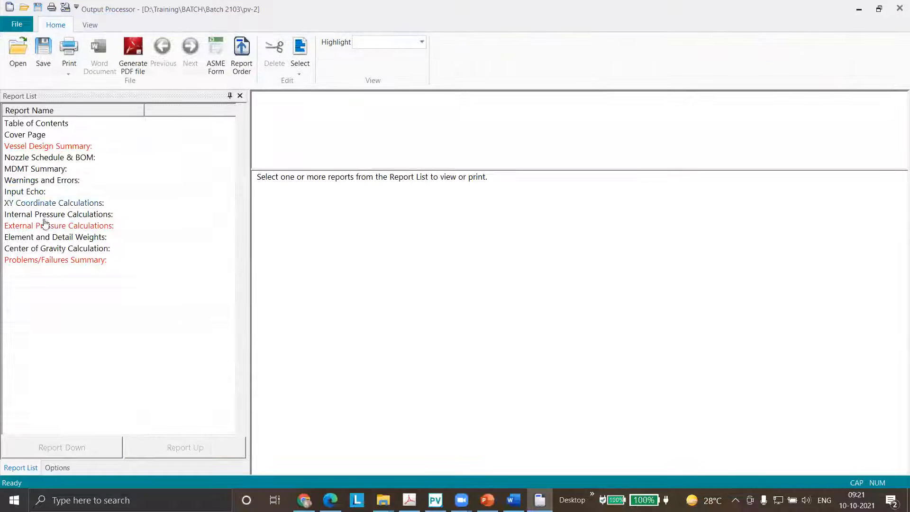
click(20, 214)
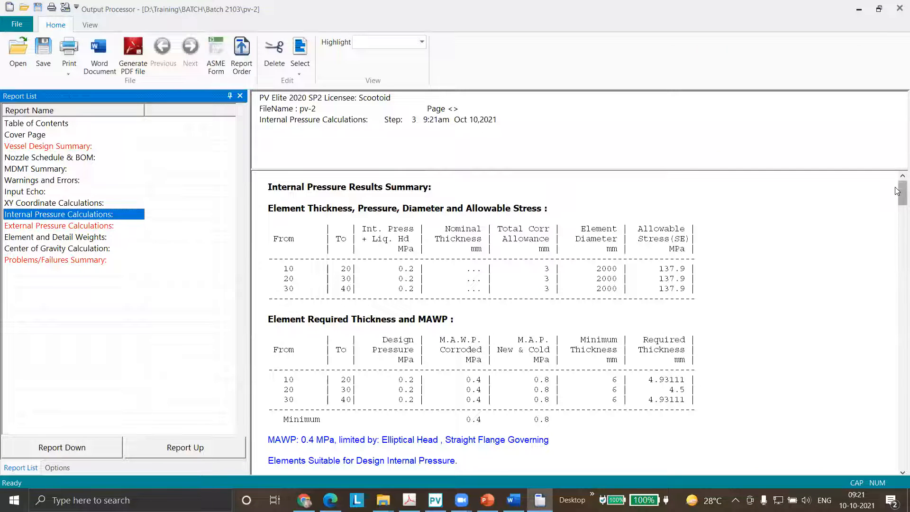
drag(896, 191, 897, 462)
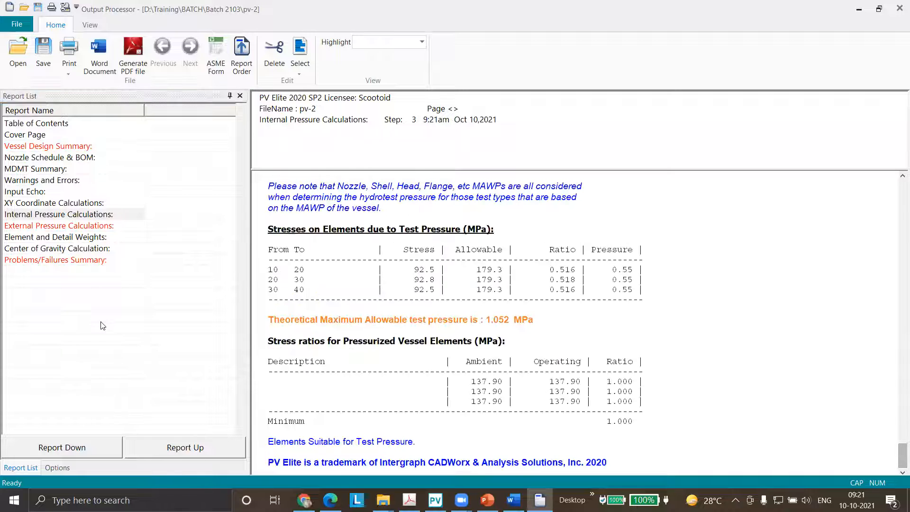
- Examine the External Pressure Calculations report through to the maximum allowable external pressure of the last head
click(81, 226)
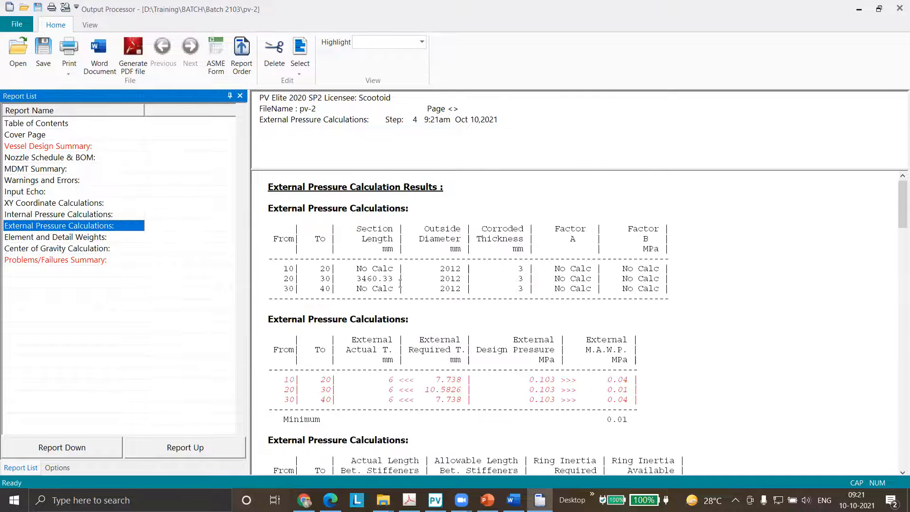
scroll(574, 290, down, 20)
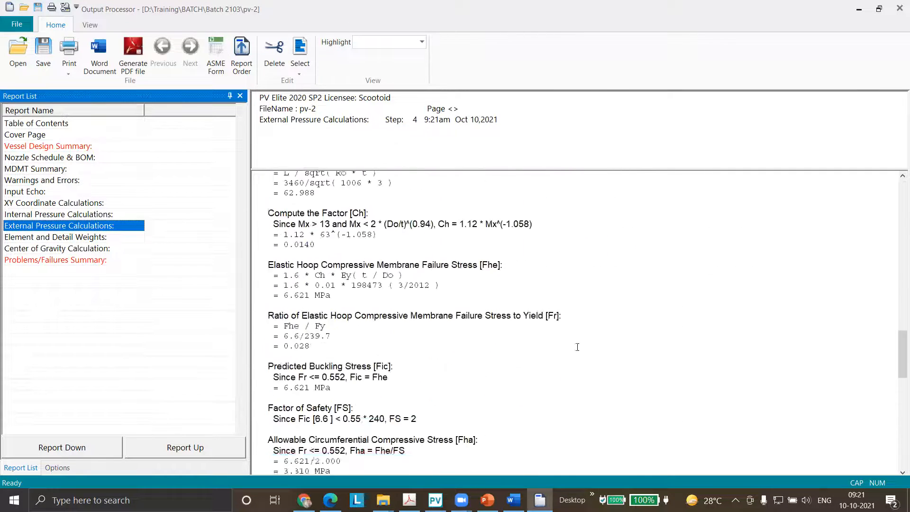
scroll(577, 347, down, 12)
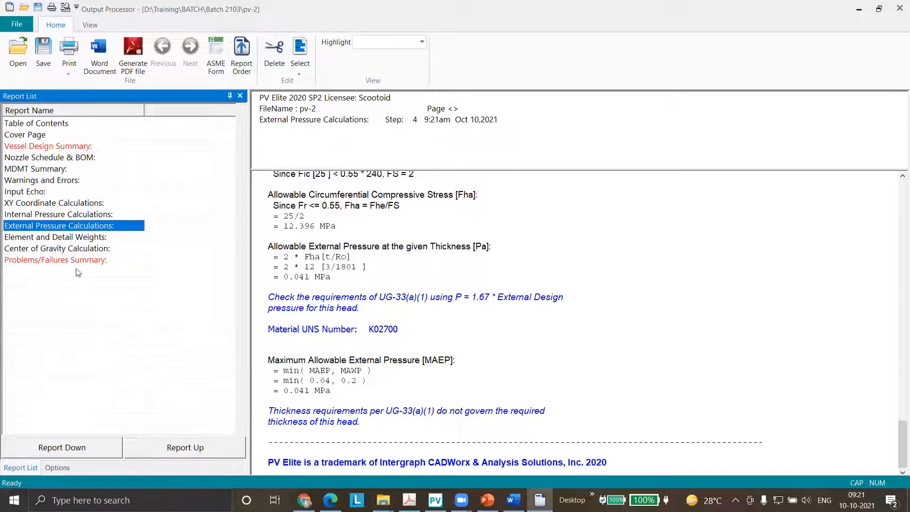
- Read through the Internal Pressure Calculations report and compare the UG99c hydrostatic test pressure with the theoretical maximum allowable test pressure
click(52, 214)
scroll(744, 308, down, 15)
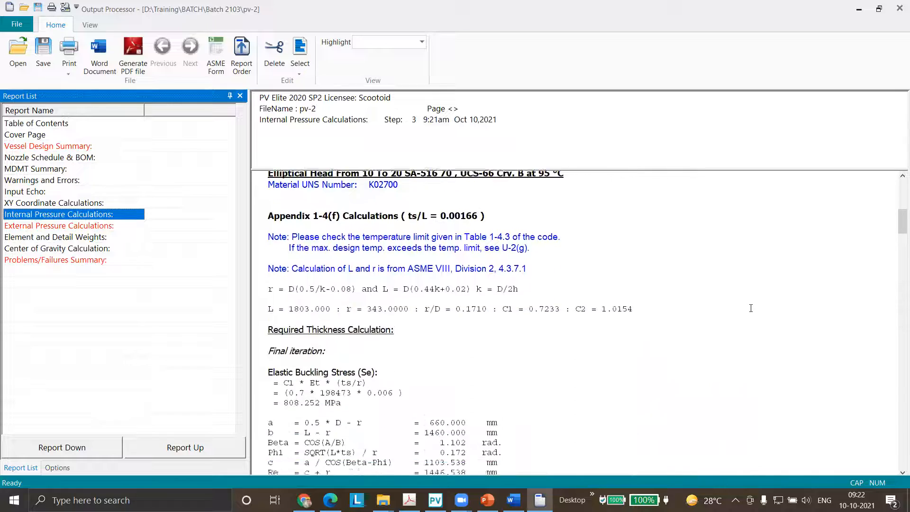
scroll(751, 308, down, 5)
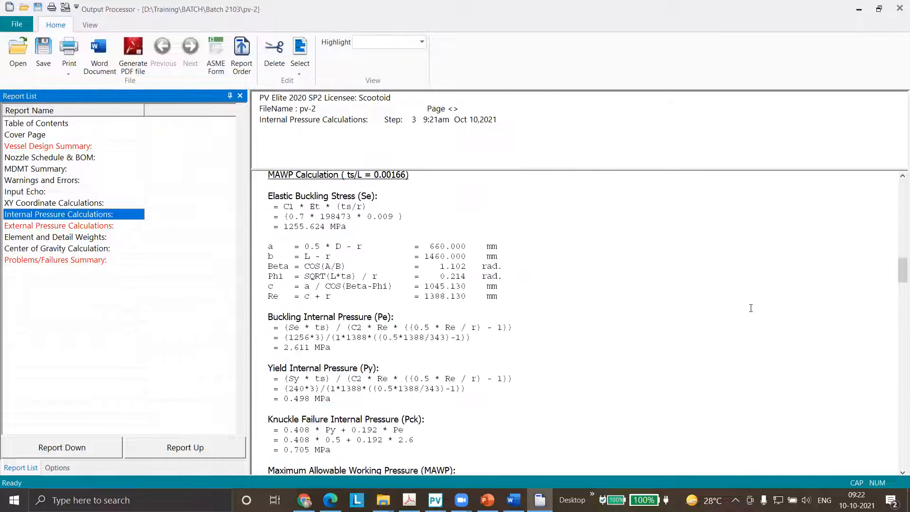
scroll(751, 308, down, 20)
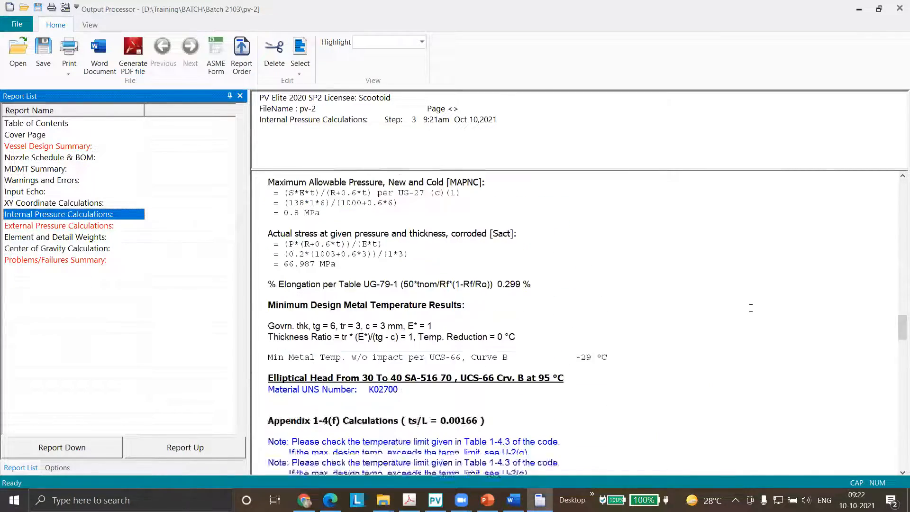
scroll(750, 308, down, 16)
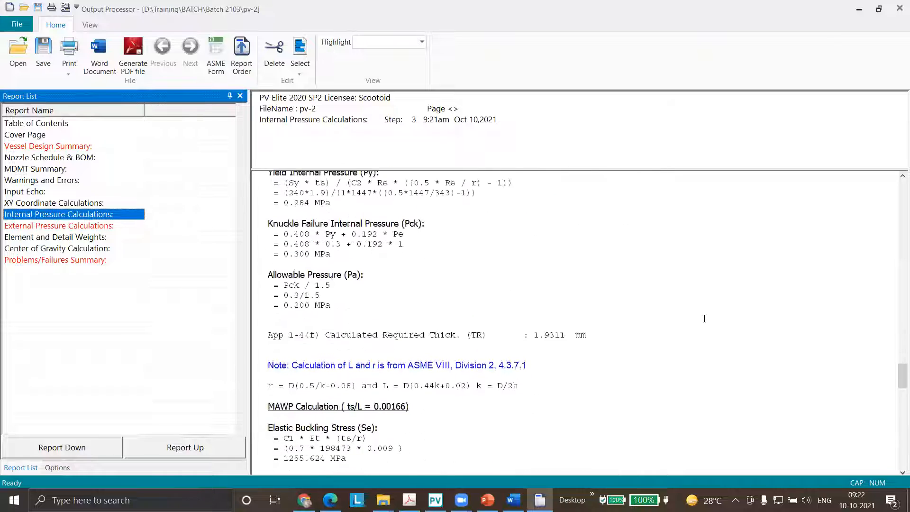
scroll(704, 318, down, 10)
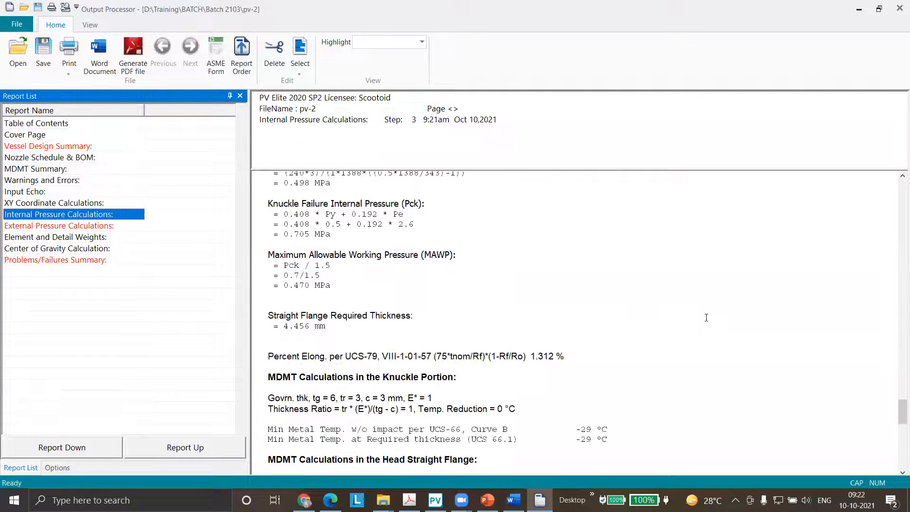
scroll(706, 318, down, 8)
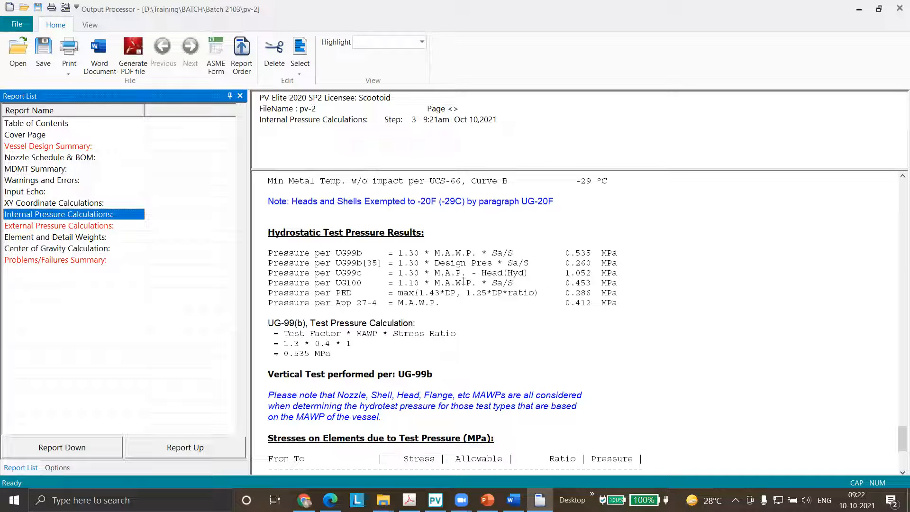
drag(559, 253, 615, 275)
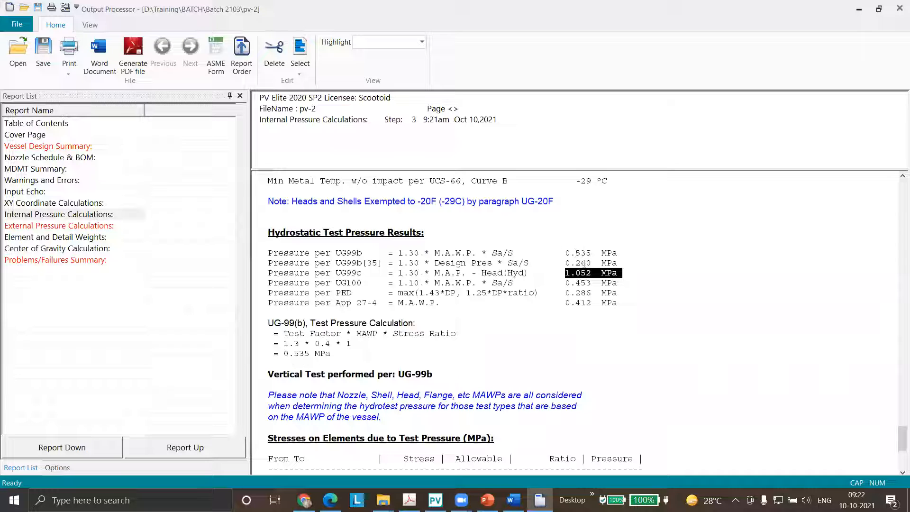
scroll(584, 263, down, 6)
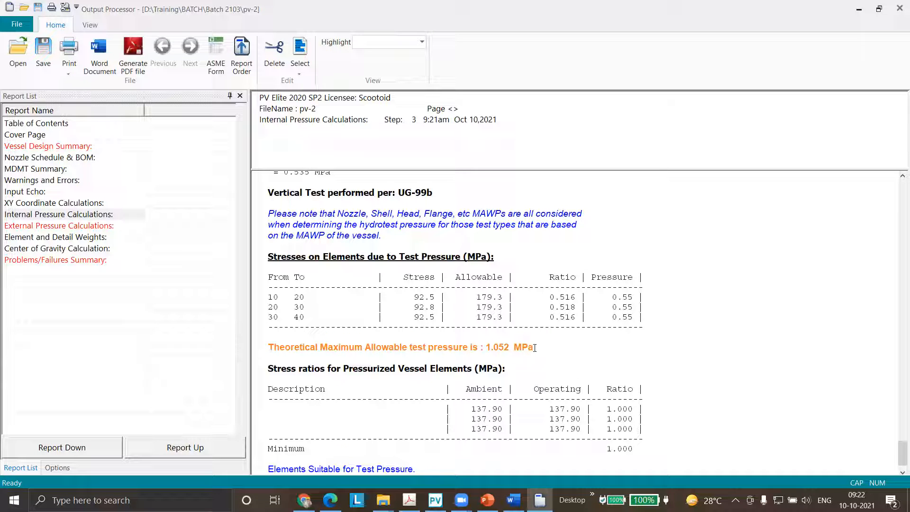
- Cross-check the theoretical maximum allowable test pressure against the UG99c formula row and the stresses due to test pressure
drag(537, 346, 483, 349)
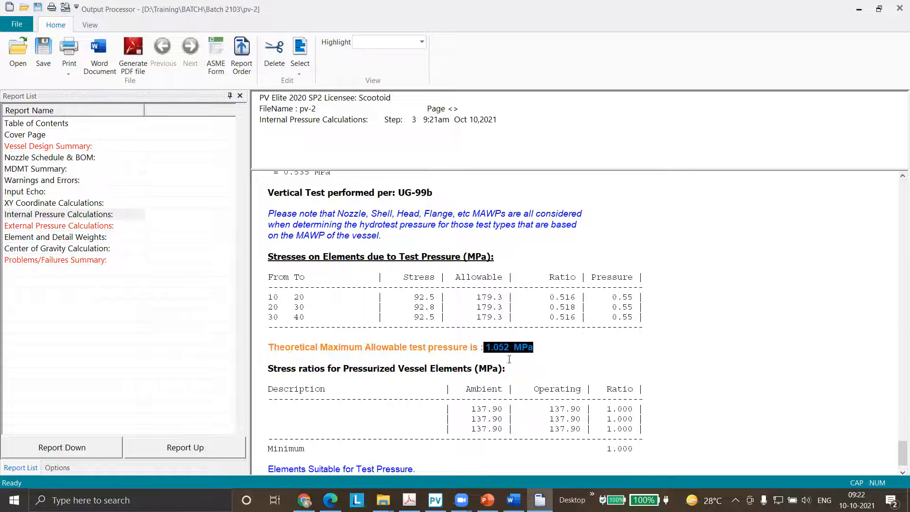
scroll(509, 359, up, 5)
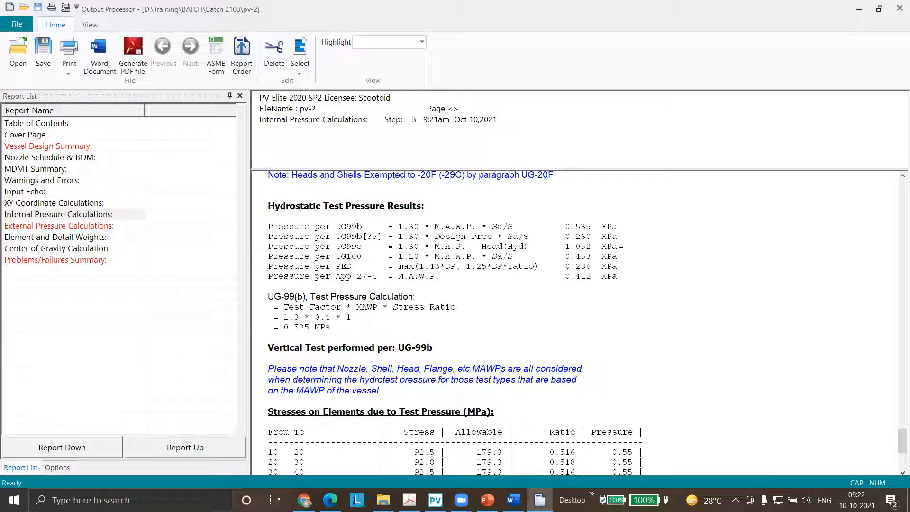
drag(621, 246, 264, 246)
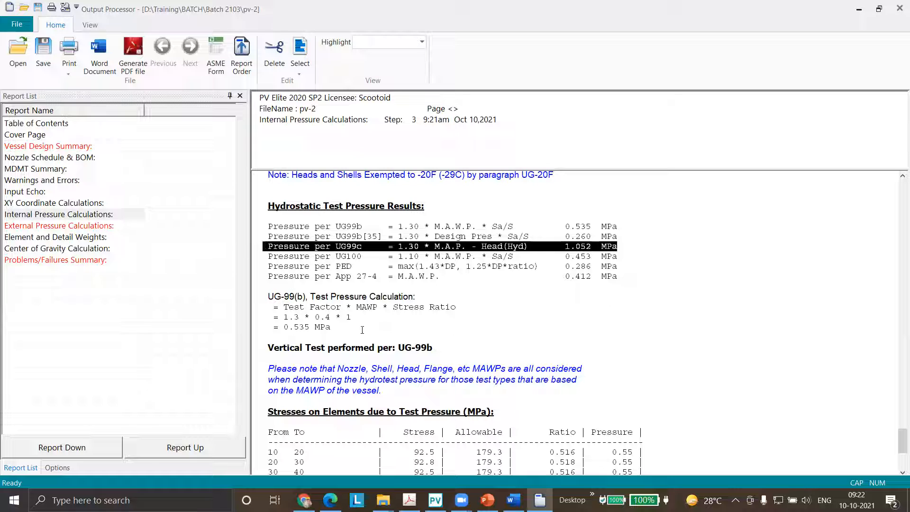
scroll(379, 349, down, 5)
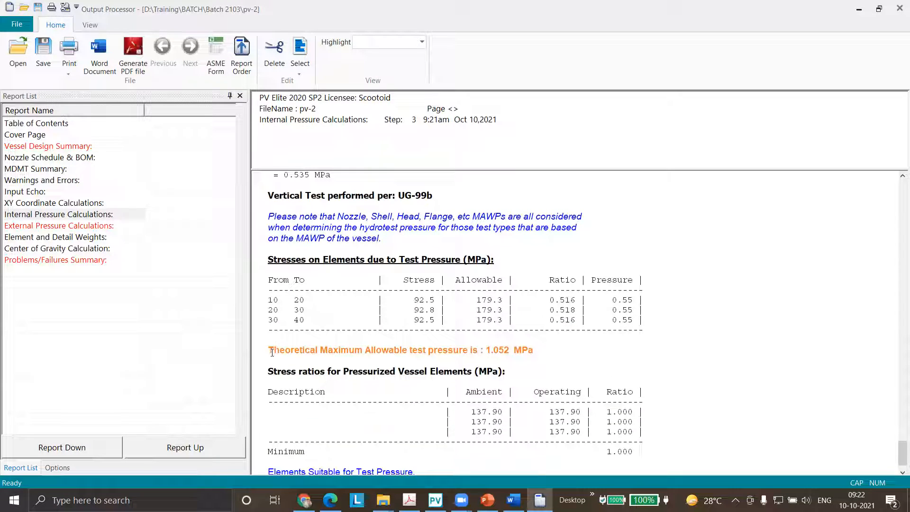
drag(270, 351, 535, 350)
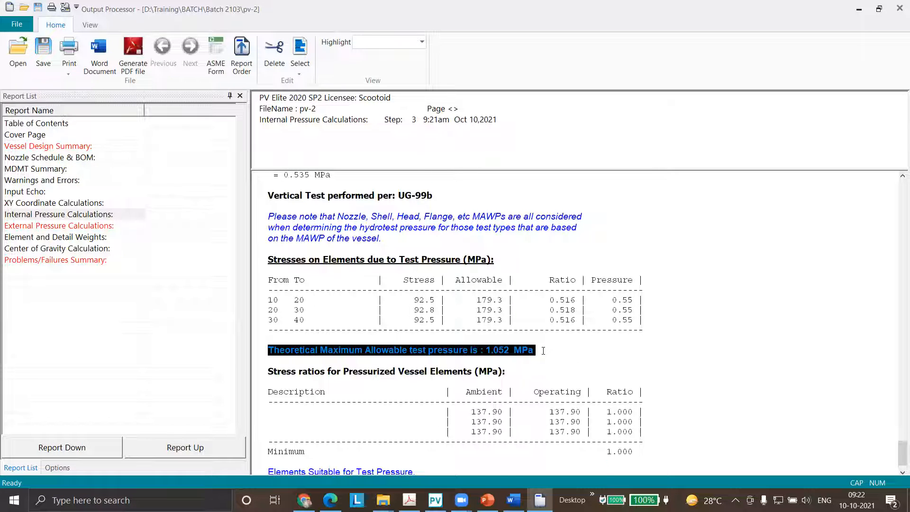
scroll(543, 351, down, 1)
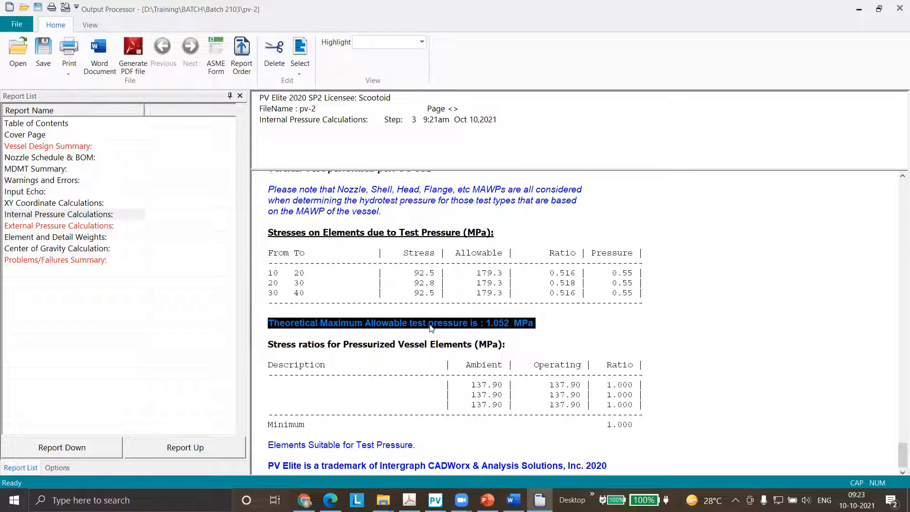
scroll(459, 339, up, 2)
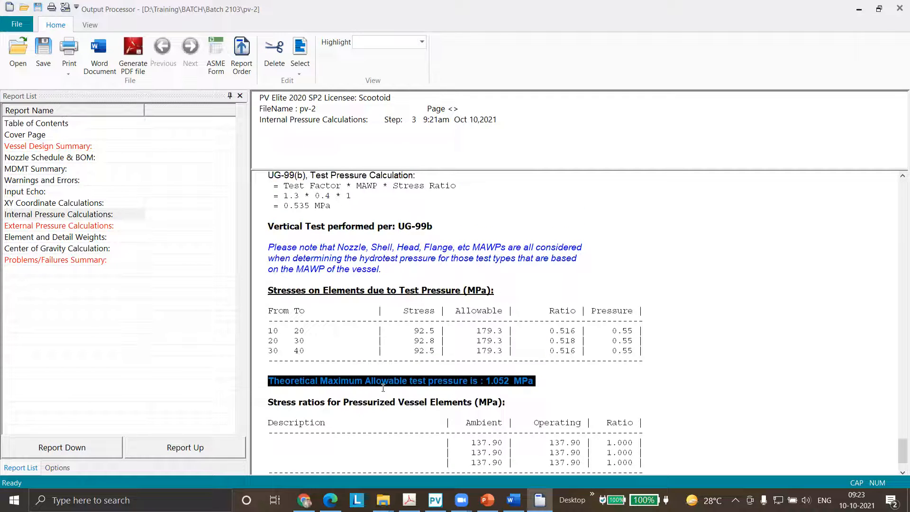
- Close the report, return to the vessel model and disable Compute Maximum Theoretical Test Pressure, keeping UG-99b as the pressure test type
click(897, 12)
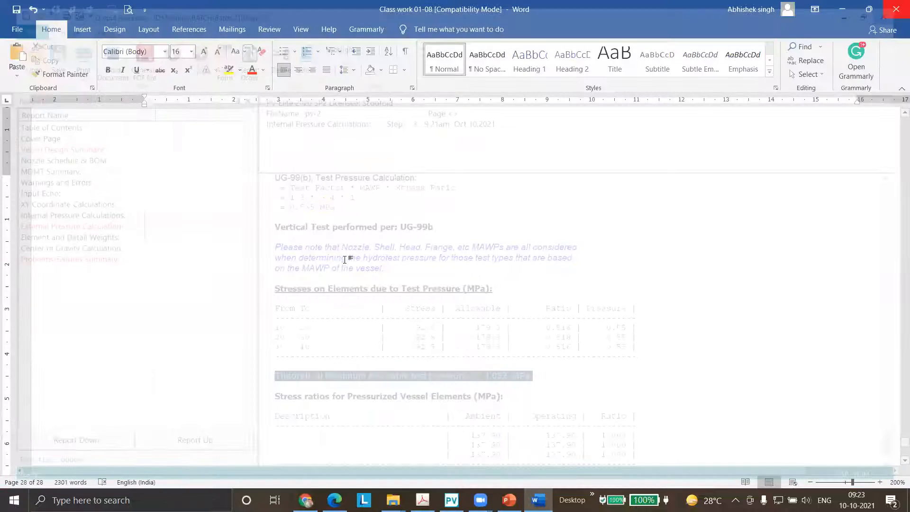
click(841, 10)
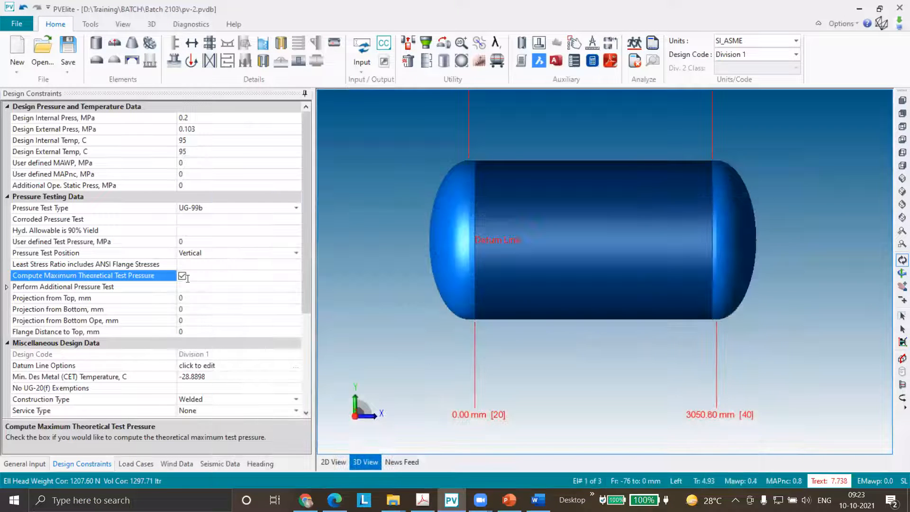
click(182, 276)
click(182, 276)
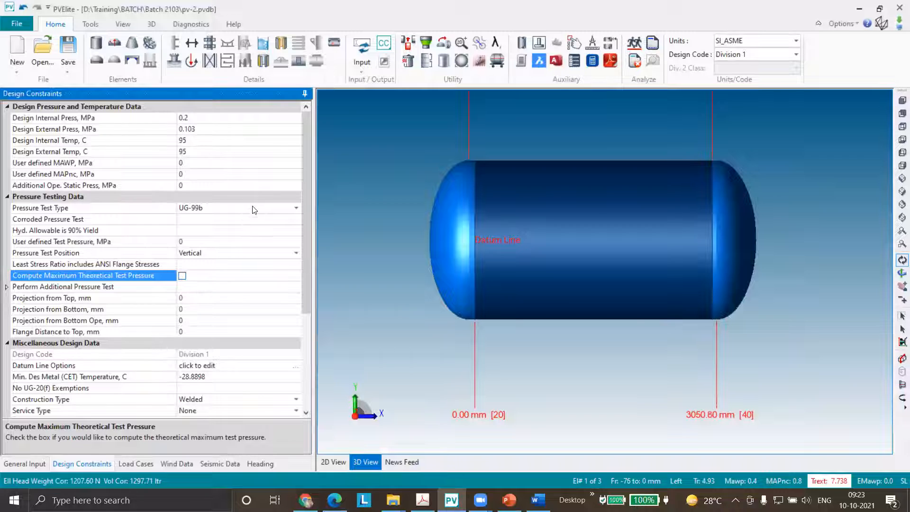
click(295, 208)
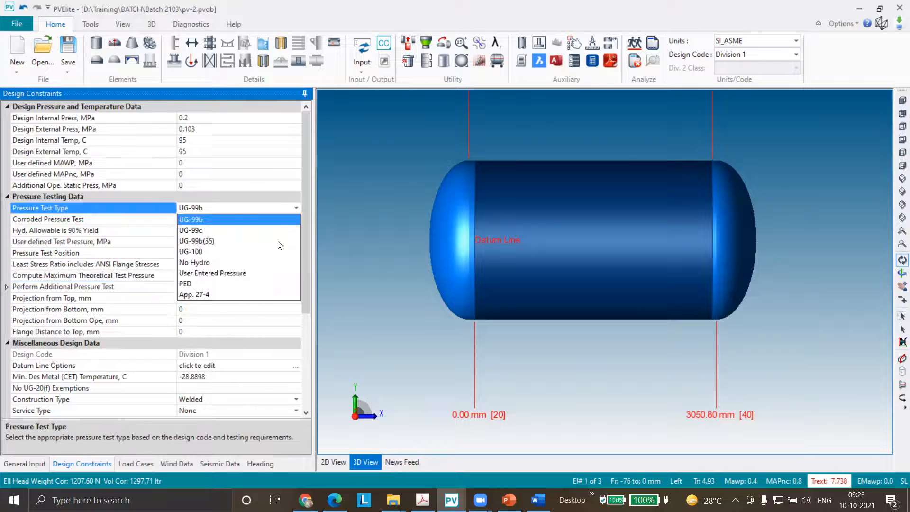
click(307, 217)
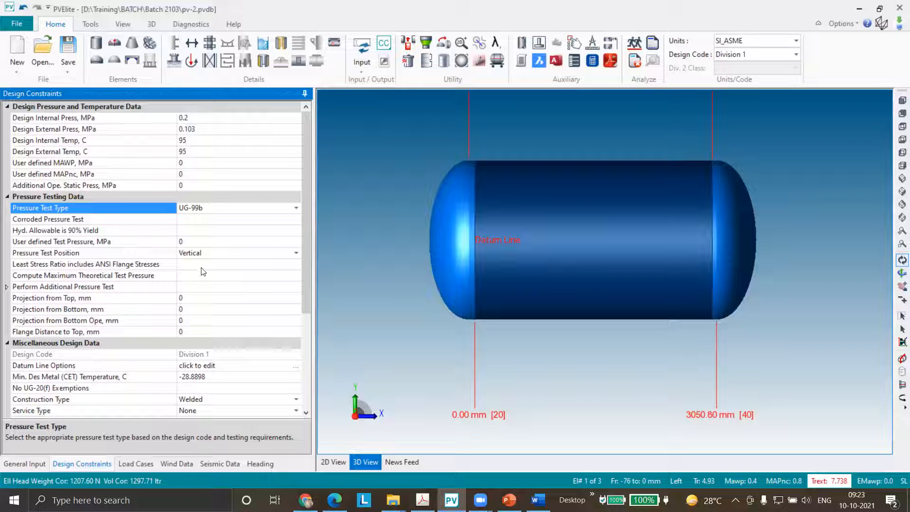
- Review the Perform Additional Pressure Test, top and bottom projection, and Flange Distance to Top settings in the pressure testing data
click(56, 287)
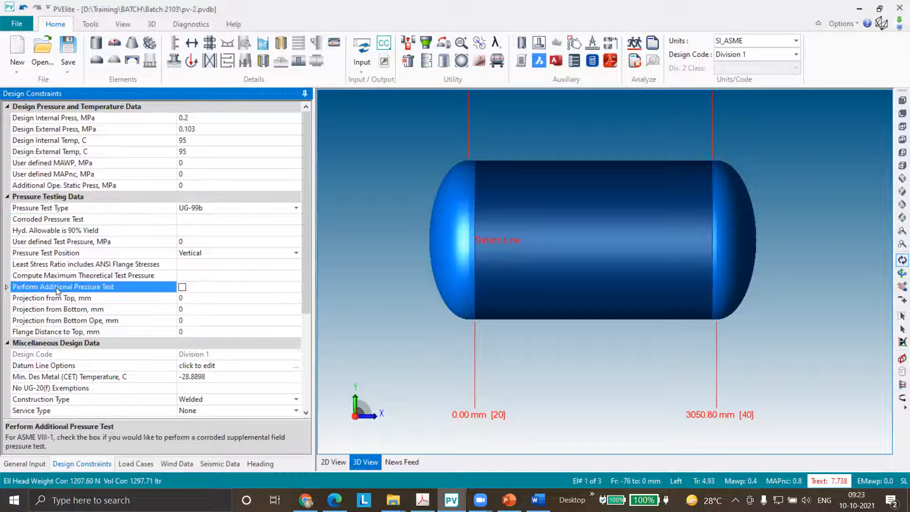
scroll(157, 307, down, 1)
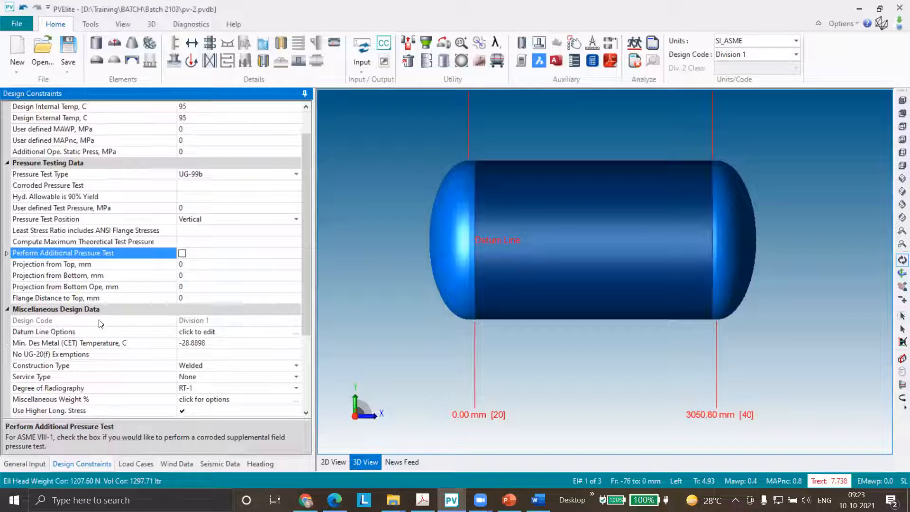
click(40, 266)
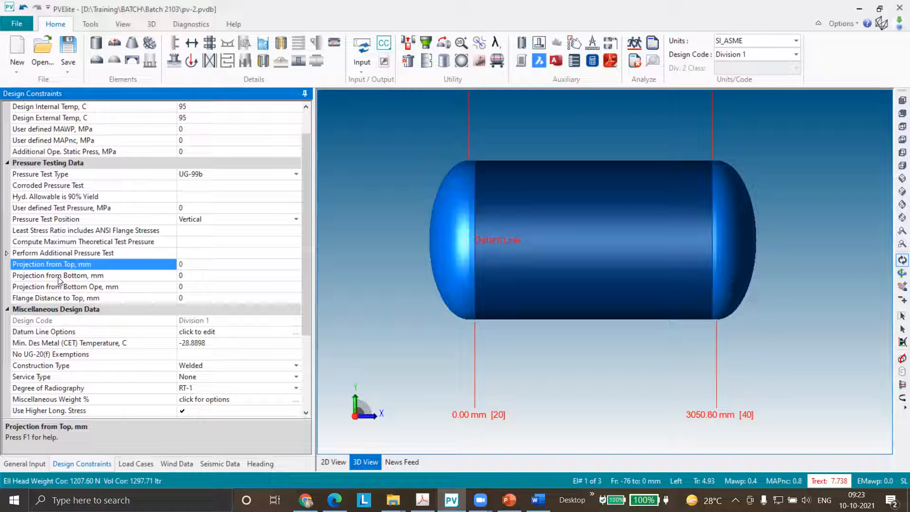
click(58, 277)
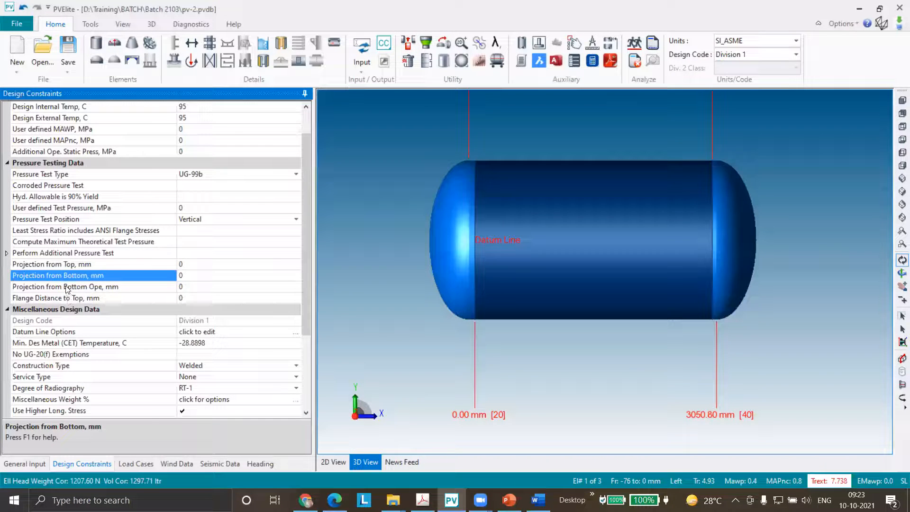
click(66, 288)
click(67, 298)
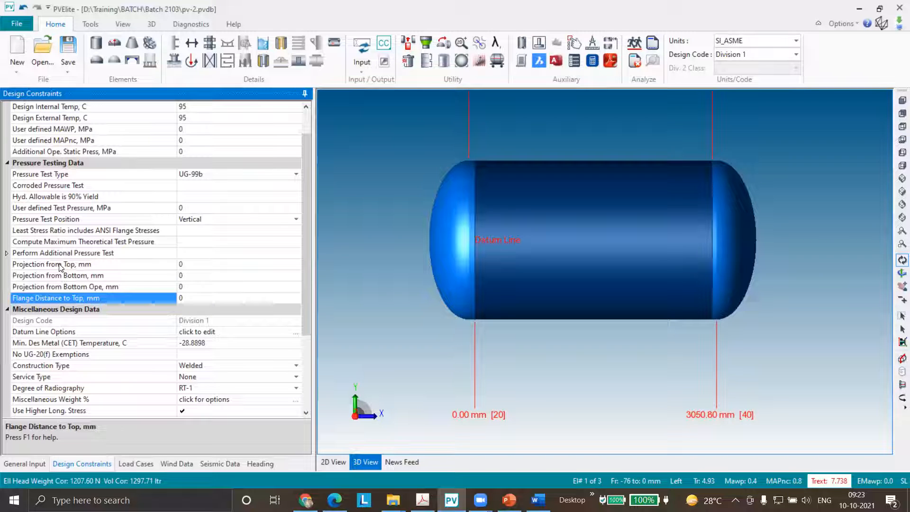
click(60, 266)
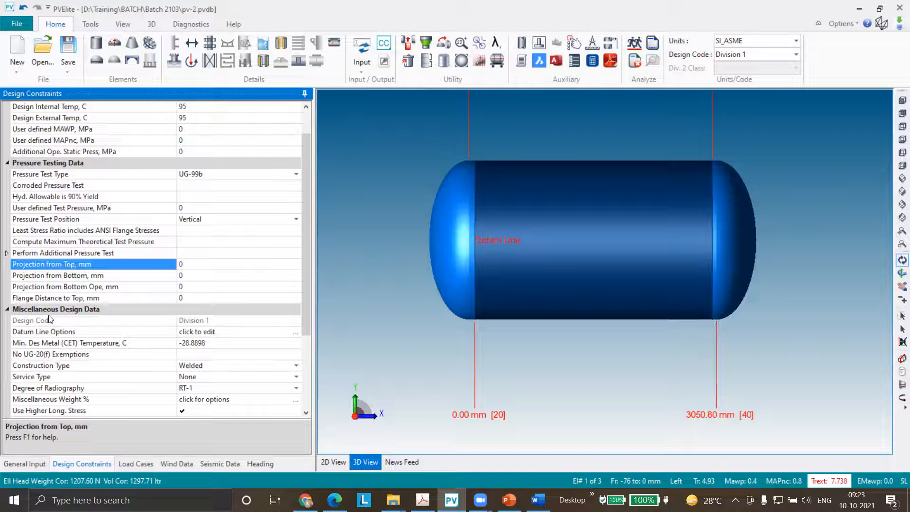
click(50, 275)
click(52, 264)
- Add a 6 in schedule 40 SA-106 B nozzle at the start of the cylindrical shell with 150 mm outside projection
click(481, 149)
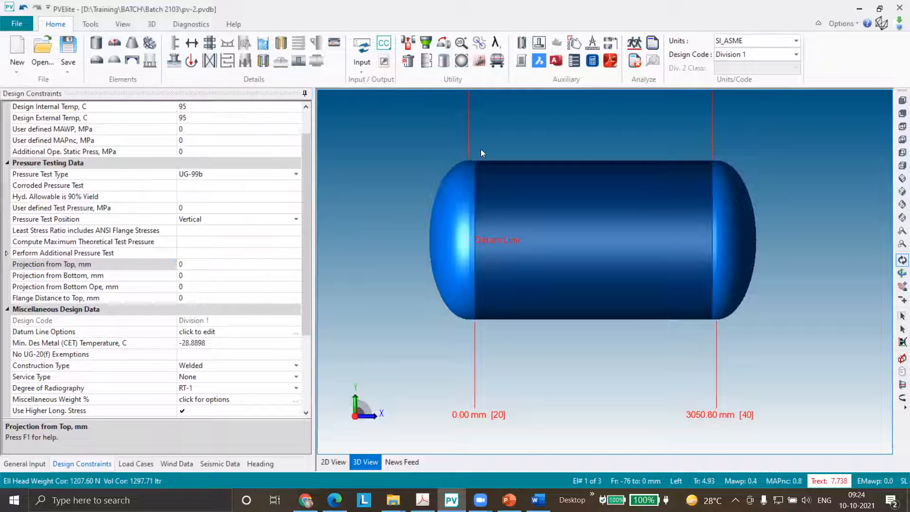
scroll(488, 147, up, 2)
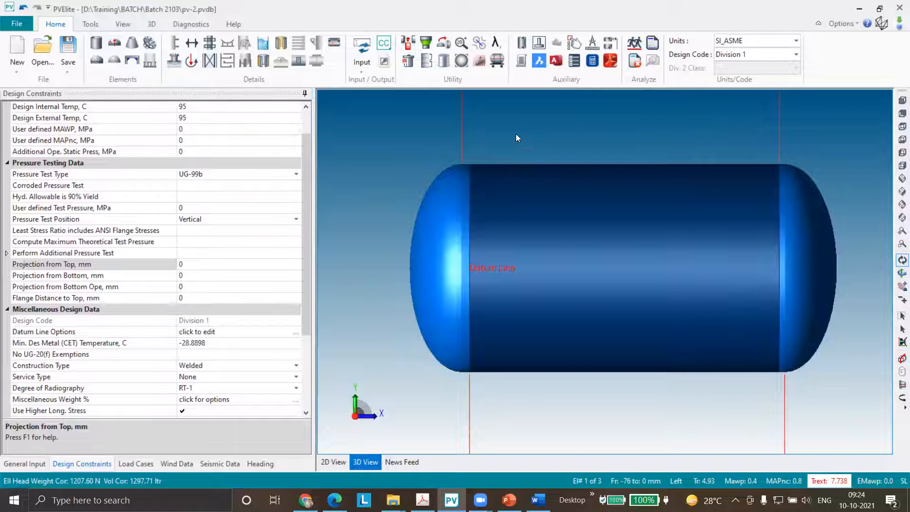
scroll(500, 161, down, 1)
scroll(496, 121, up, 1)
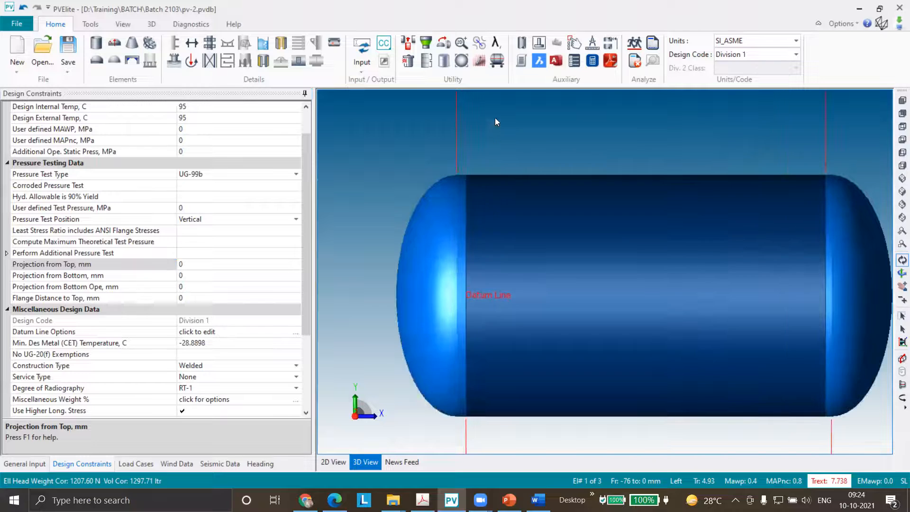
scroll(488, 208, down, 1)
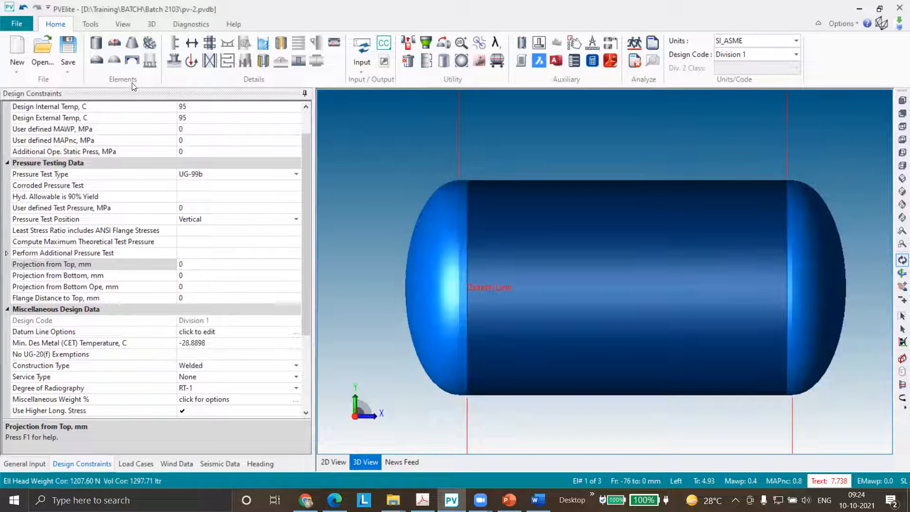
click(504, 264)
click(173, 61)
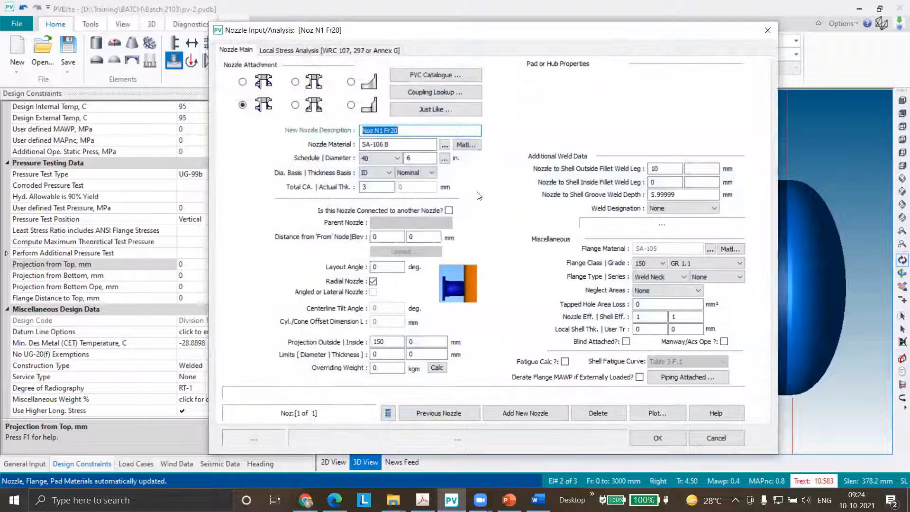
click(673, 436)
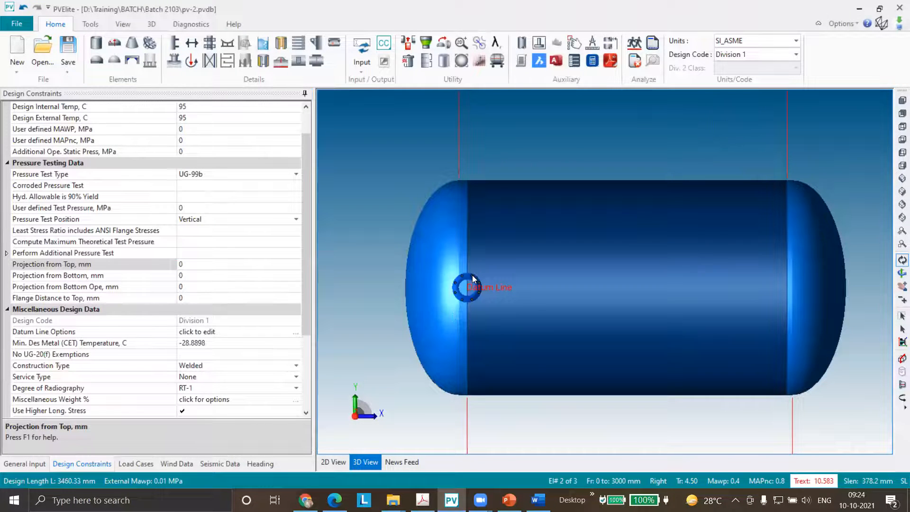
- Set the nozzle's layout angle to 90 degrees so it stands on top of the shell
double_click(471, 296)
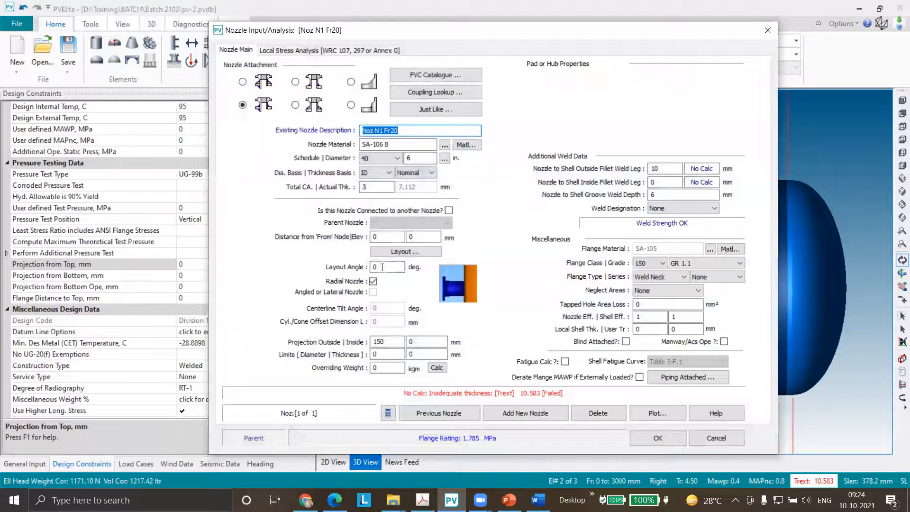
click(383, 266)
text(90)
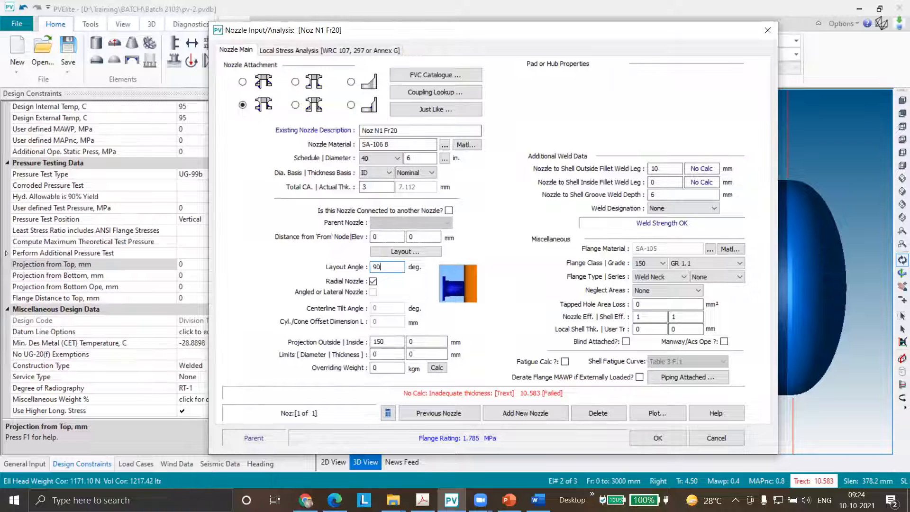
click(652, 432)
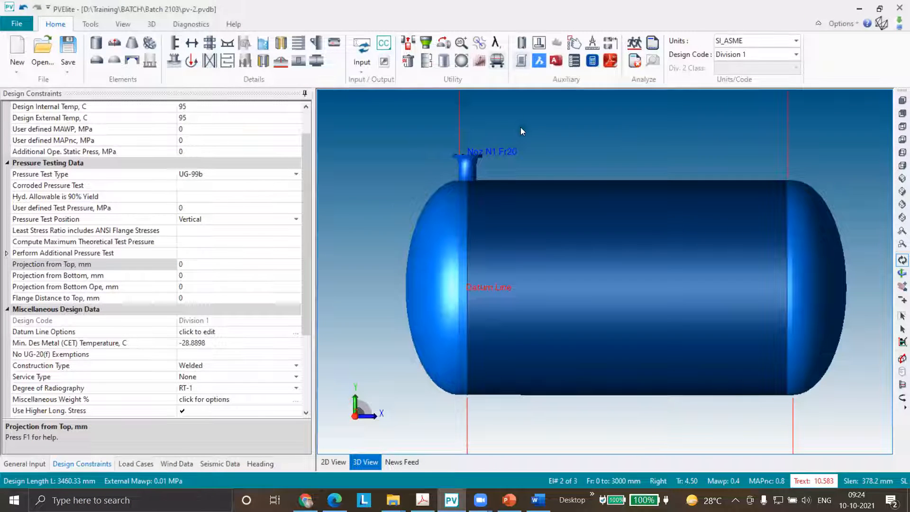
- Examine the top nozzle in relation to the Projection from Top setting, and the datum line in relation to Datum Line Options
scroll(473, 170, up, 3)
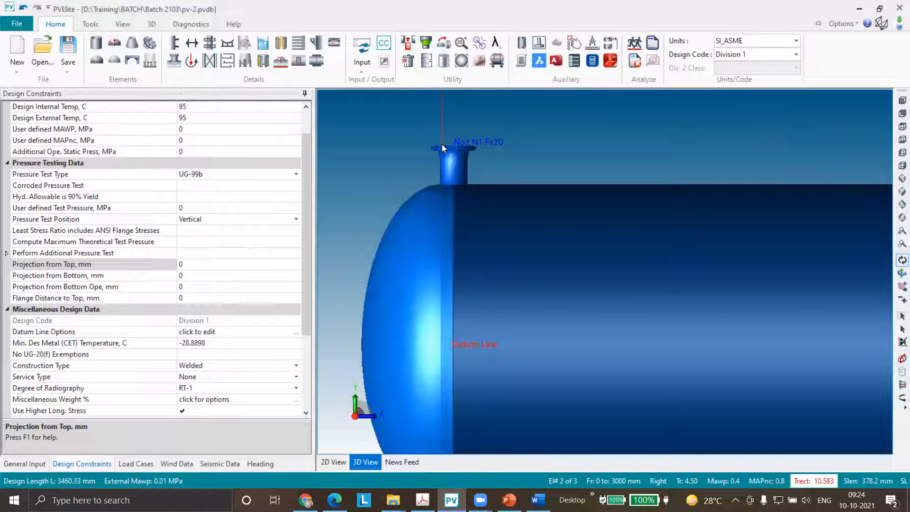
scroll(431, 153, down, 2)
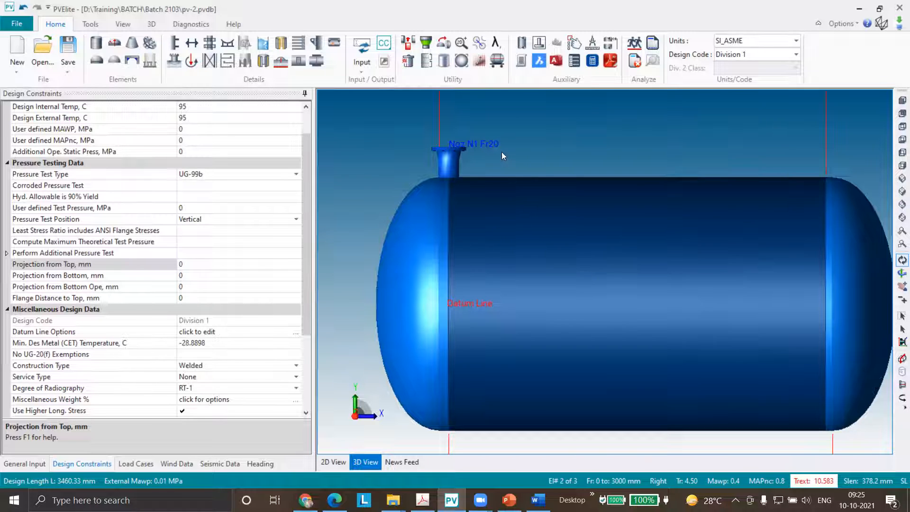
scroll(497, 152, down, 1)
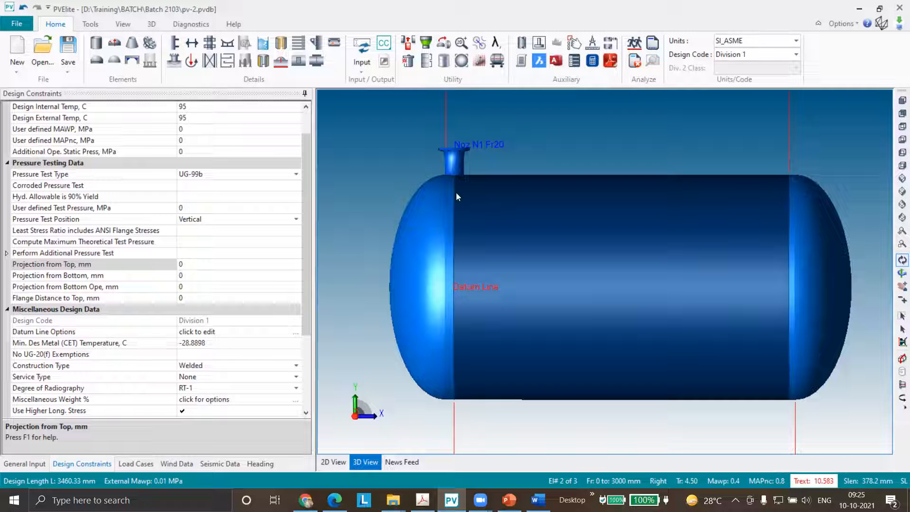
click(187, 265)
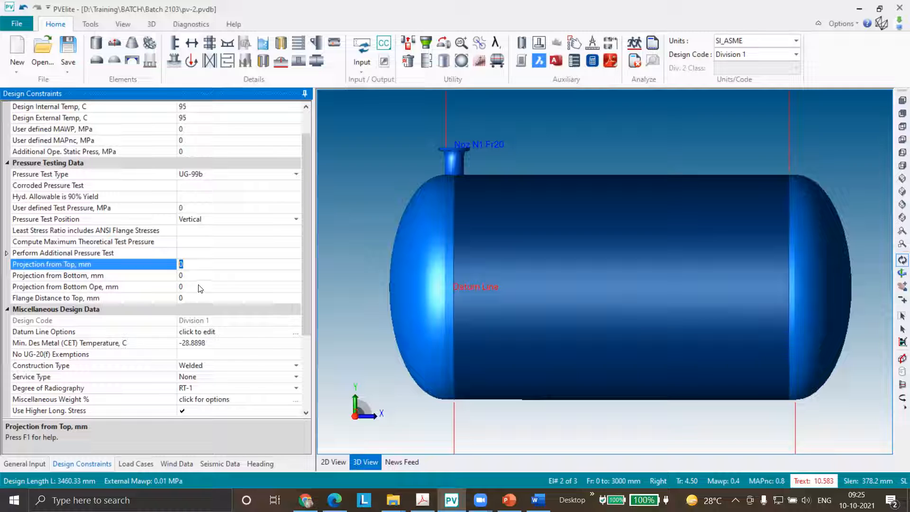
scroll(228, 296, down, 1)
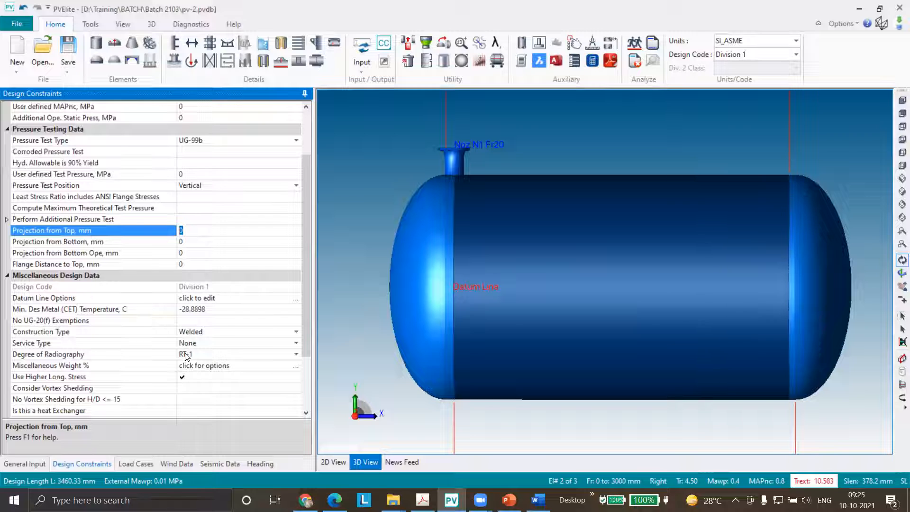
scroll(185, 356, down, 1)
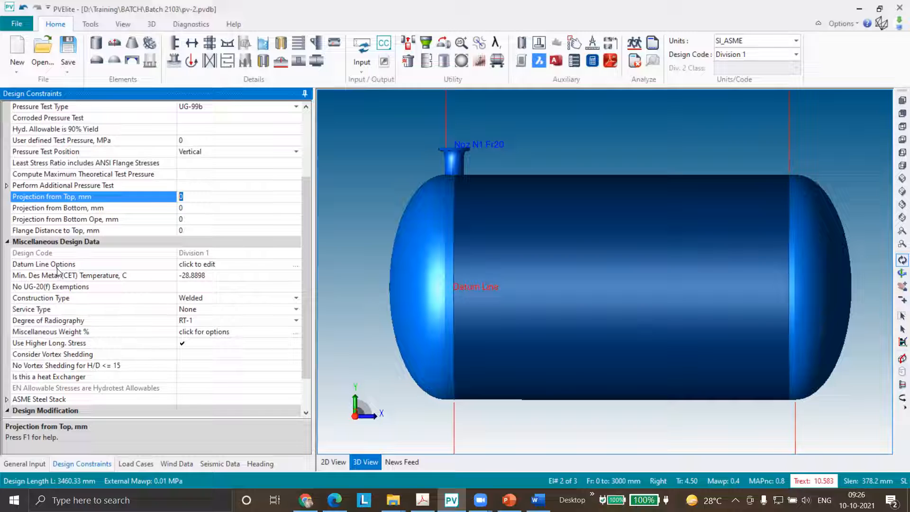
click(583, 265)
scroll(456, 304, up, 5)
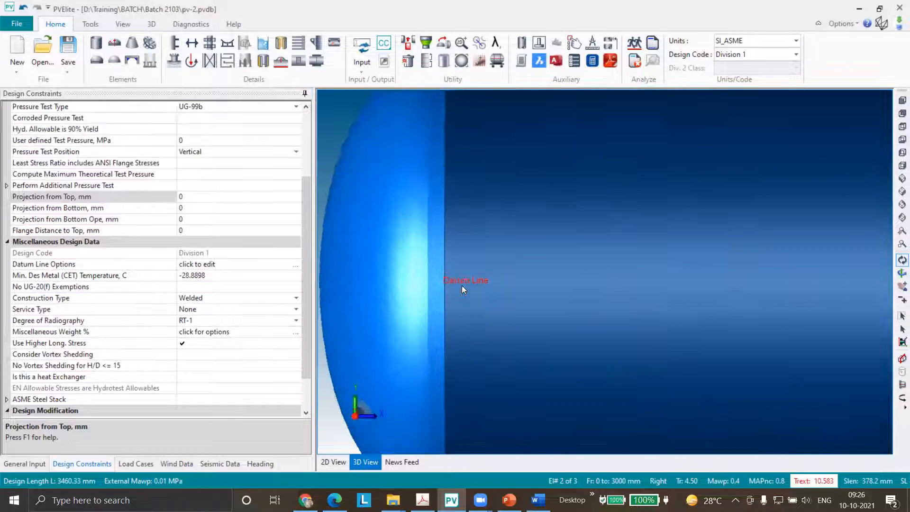
scroll(456, 221, down, 5)
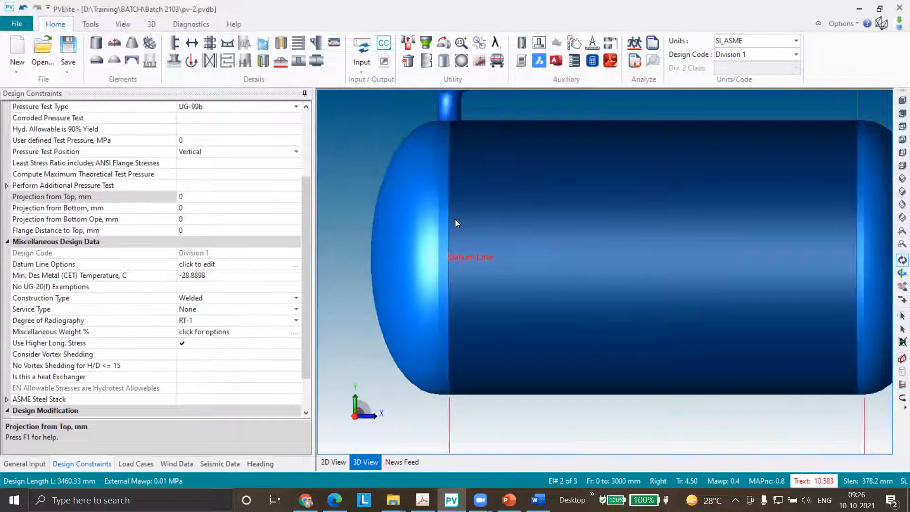
- Examine the datum line position where the start-end elliptical head meets the cylindrical shell of the horizontal vessel
scroll(455, 220, down, 2)
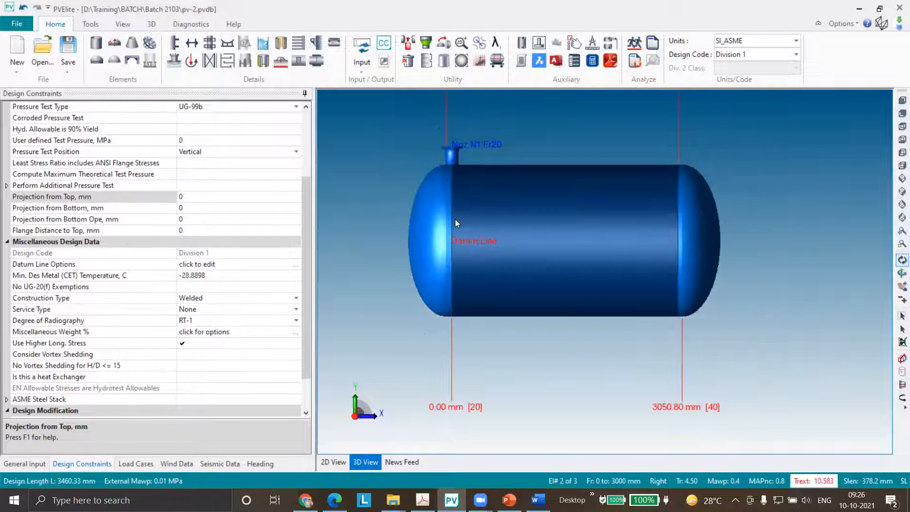
scroll(461, 324, up, 2)
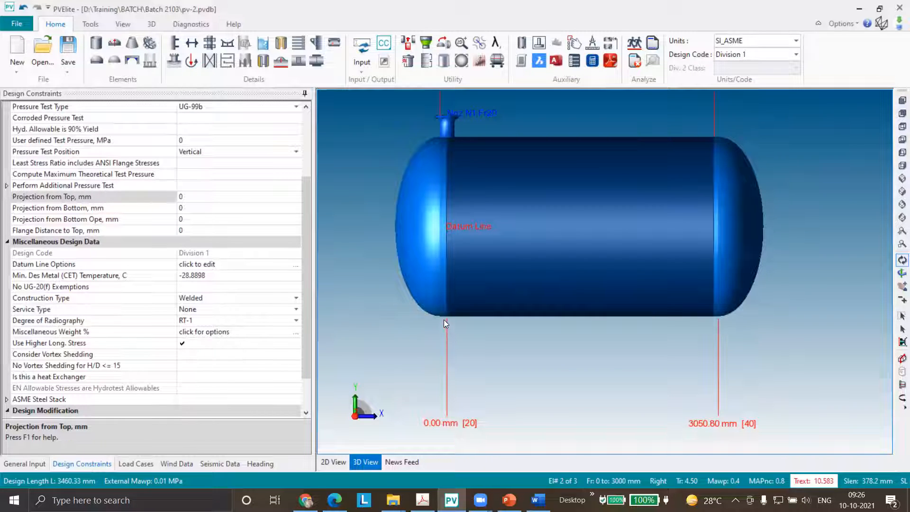
scroll(444, 322, down, 1)
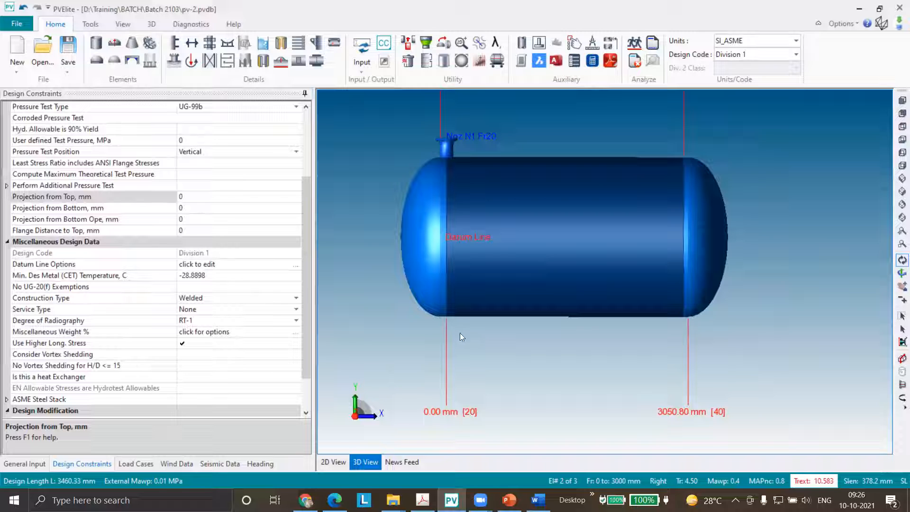
scroll(457, 343, up, 6)
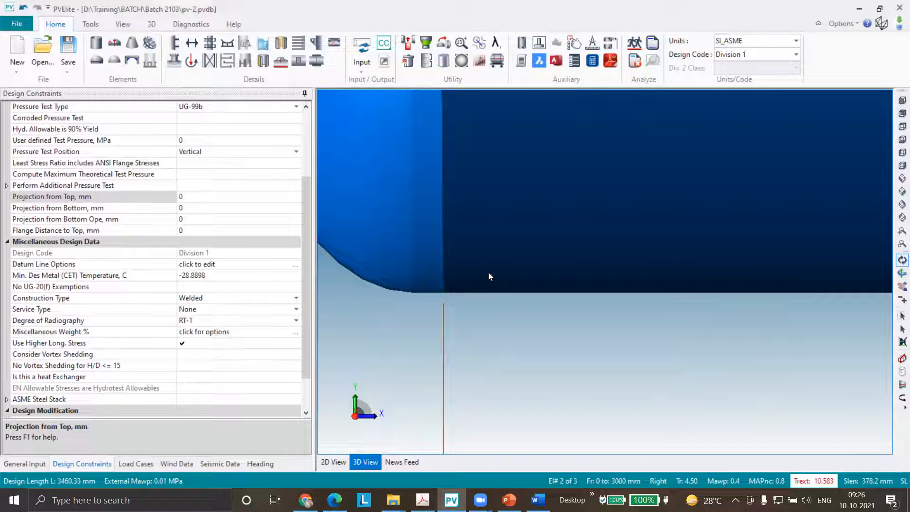
scroll(466, 313, down, 2)
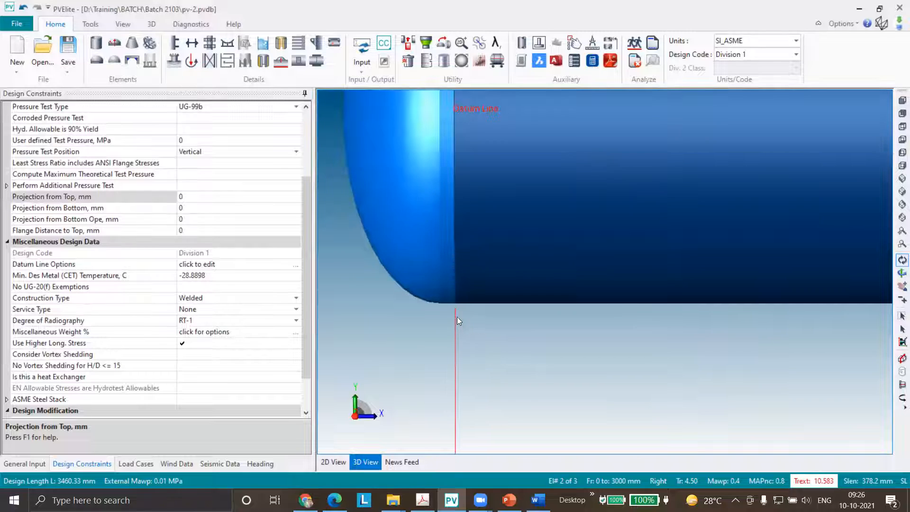
scroll(452, 314, down, 1)
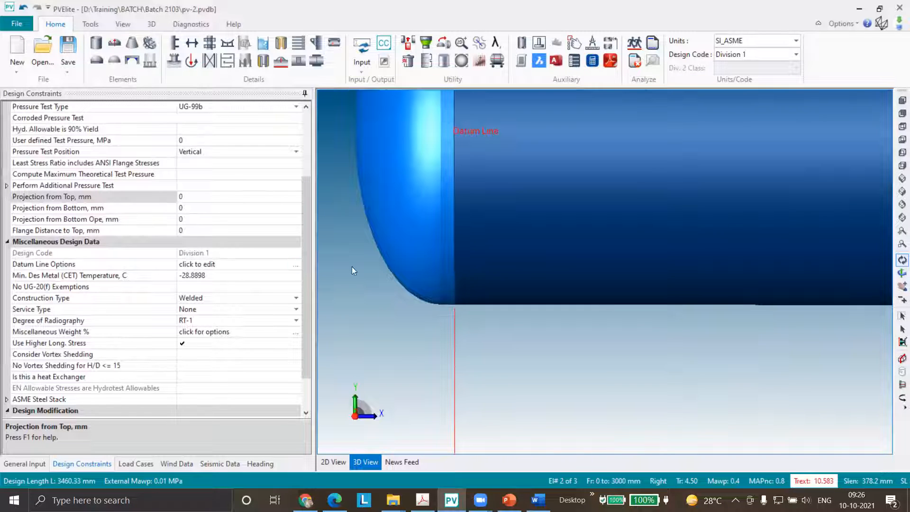
scroll(370, 278, down, 2)
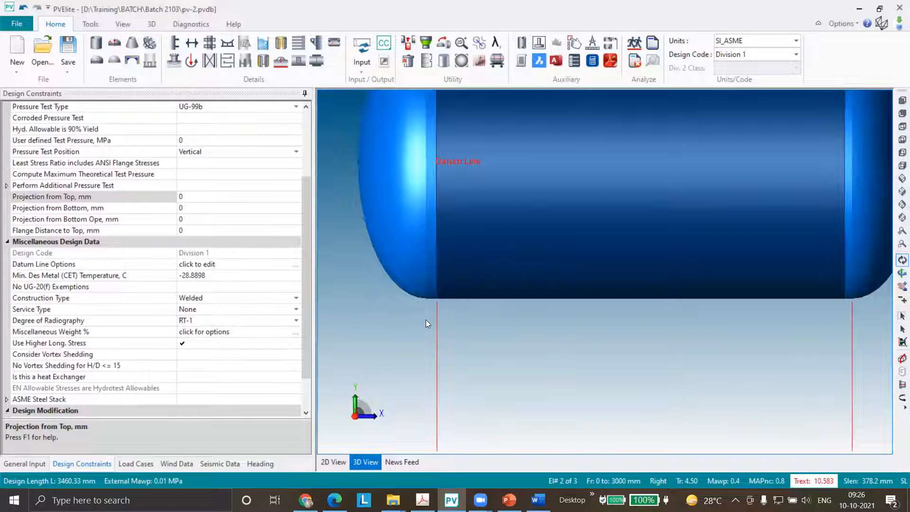
scroll(424, 317, down, 2)
- Review the Datum Line Options against the head-to-shell seam, and the Min. Des Metal (CET) Temperature setting
click(296, 263)
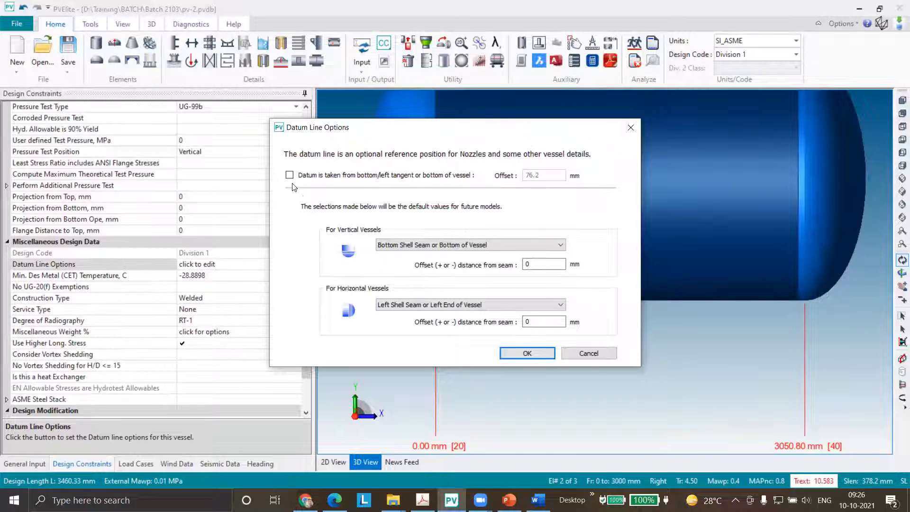
click(630, 127)
scroll(428, 308, up, 5)
scroll(428, 308, up, 2)
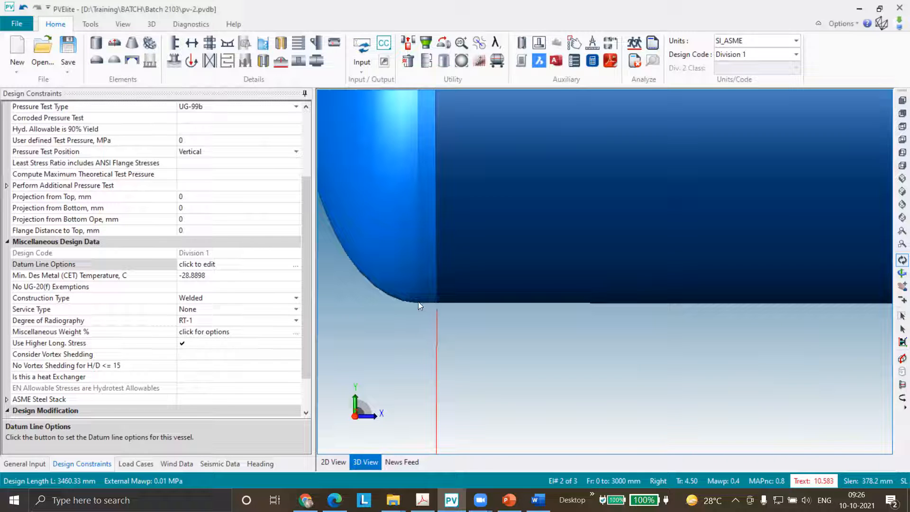
scroll(418, 302, down, 6)
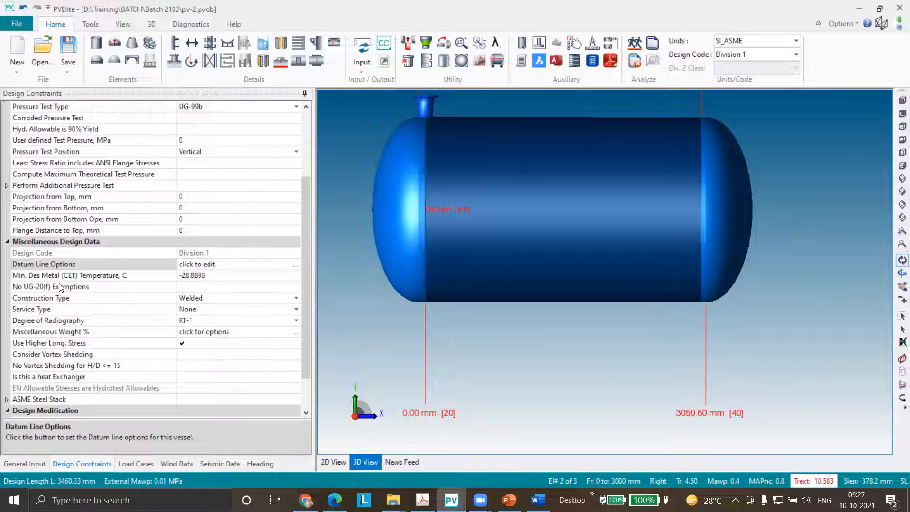
click(45, 276)
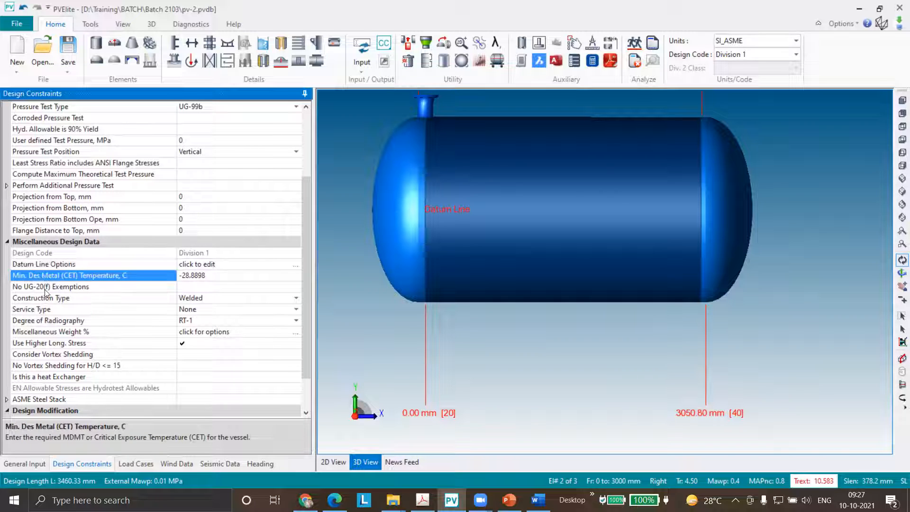